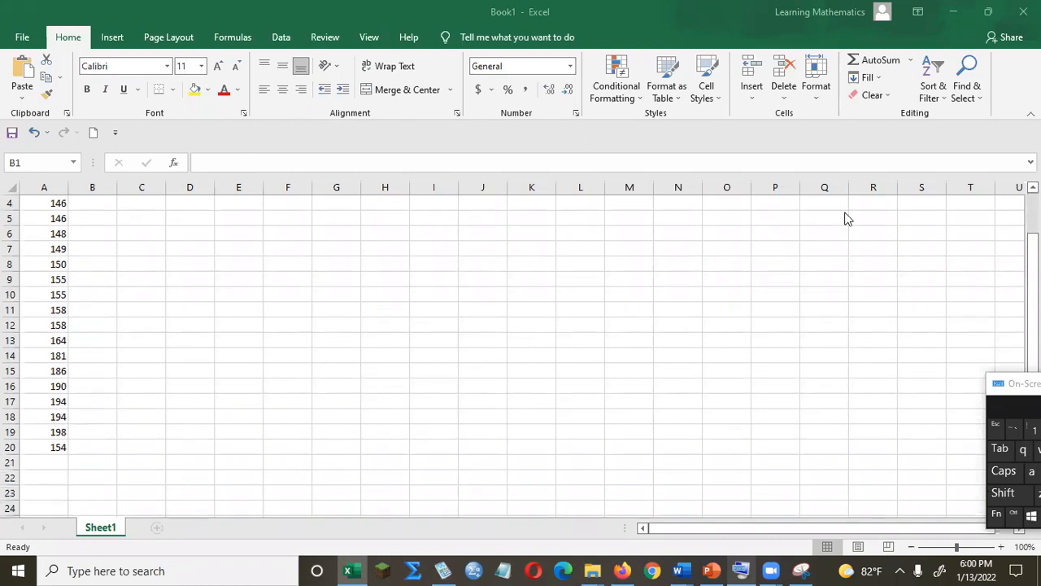
# Label cells B2 and B3 as Min and Q1 next to the data in column A.
pyautogui.click(1032, 301)
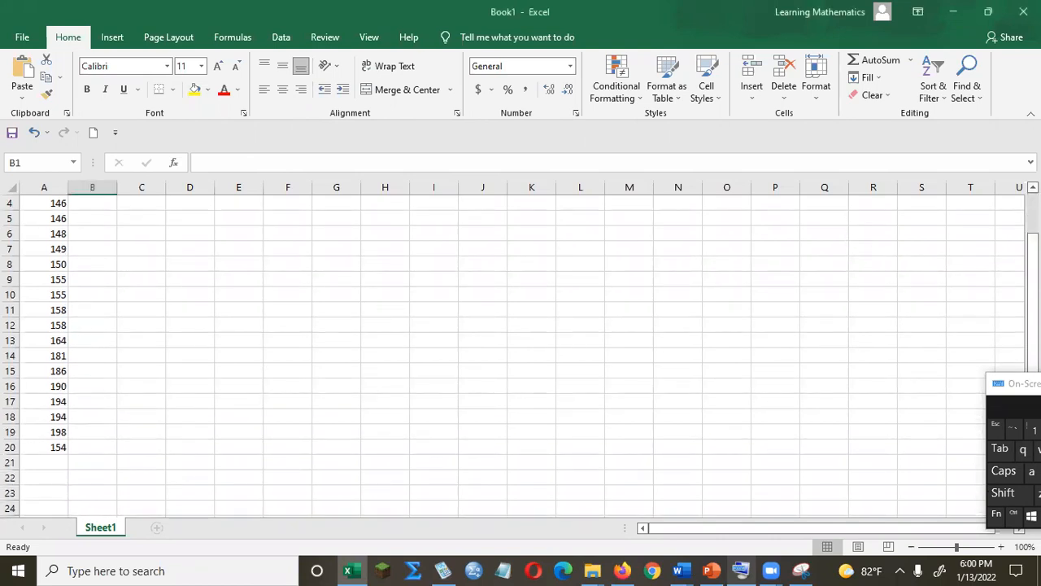
pyautogui.moveTo(1032, 268); pyautogui.dragTo(1033, 228)
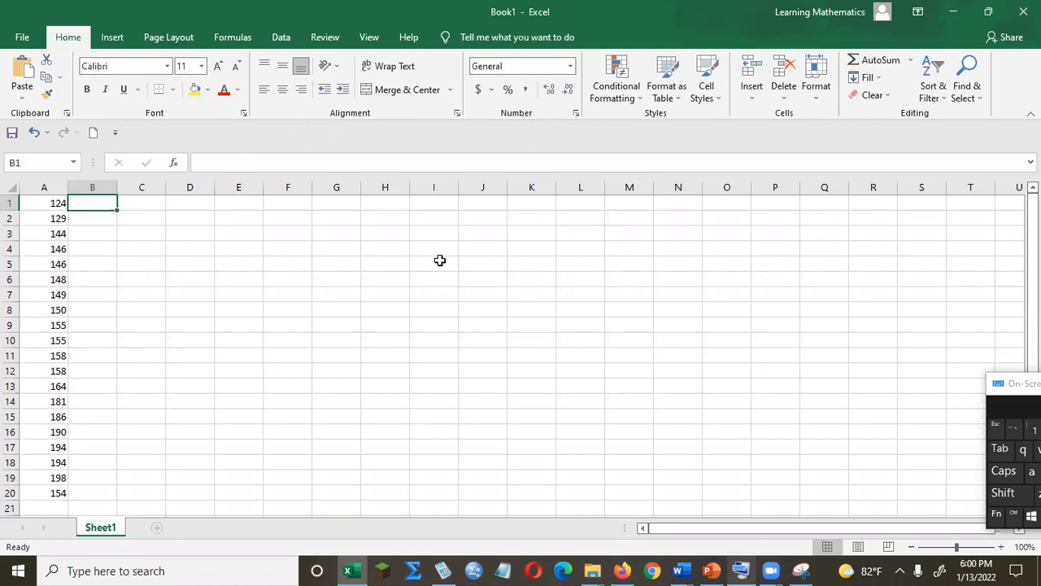
pyautogui.press('Return')
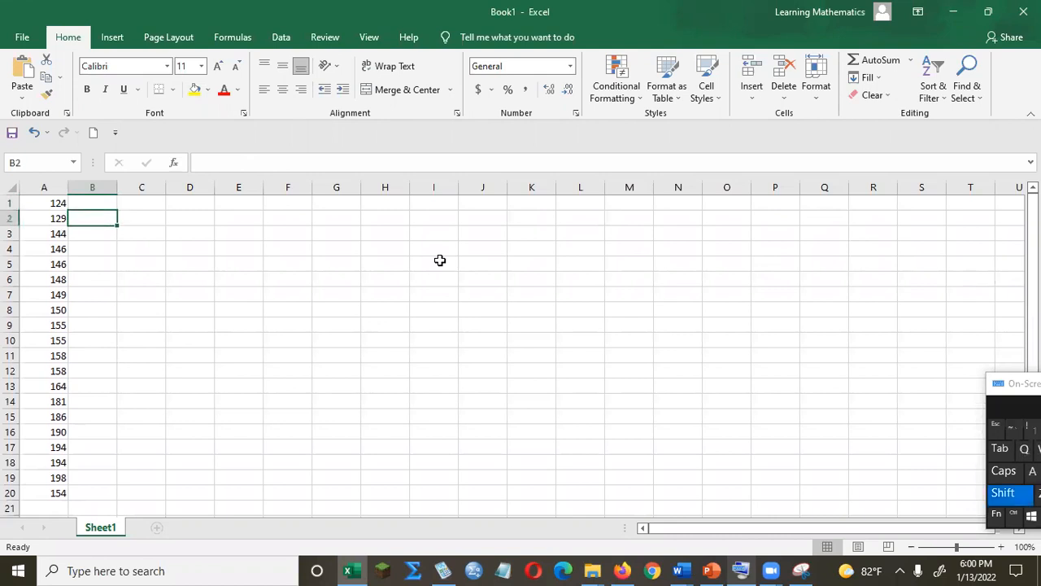
pyautogui.write('Min')
pyautogui.press('Return')
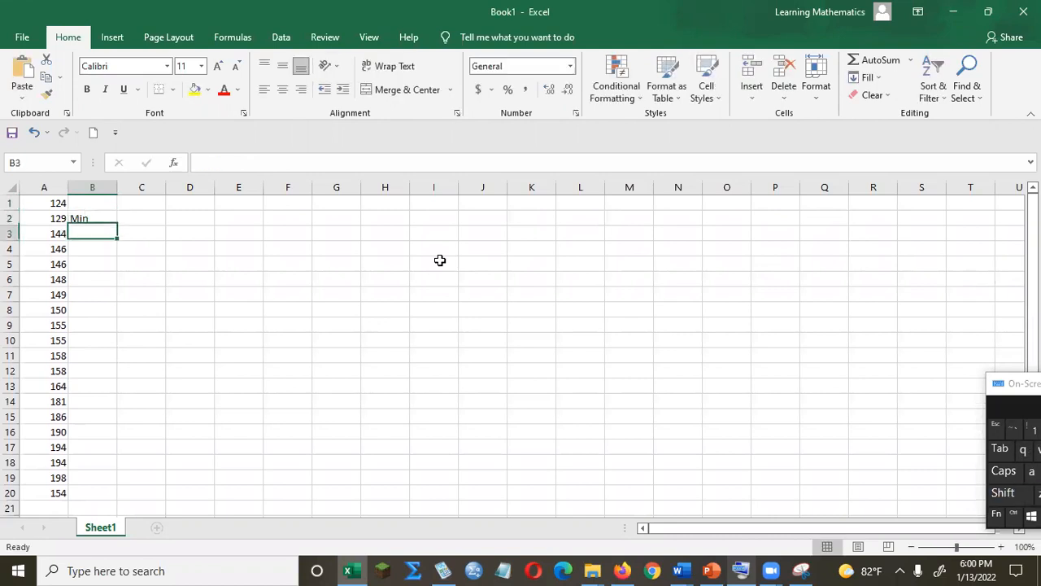
pyautogui.press('shift')
pyautogui.write('Q')
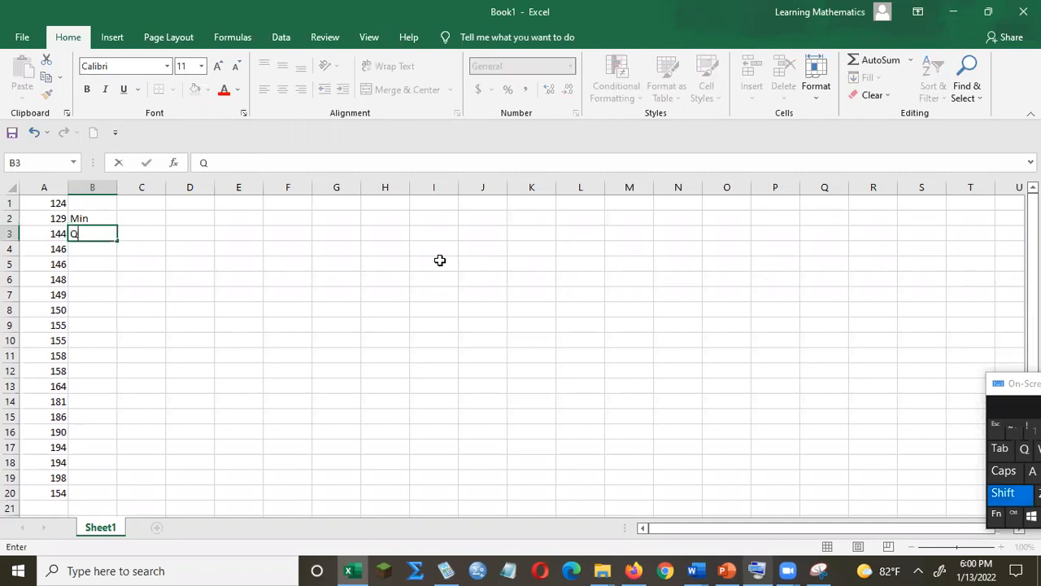
pyautogui.write('1')
pyautogui.press('Return')
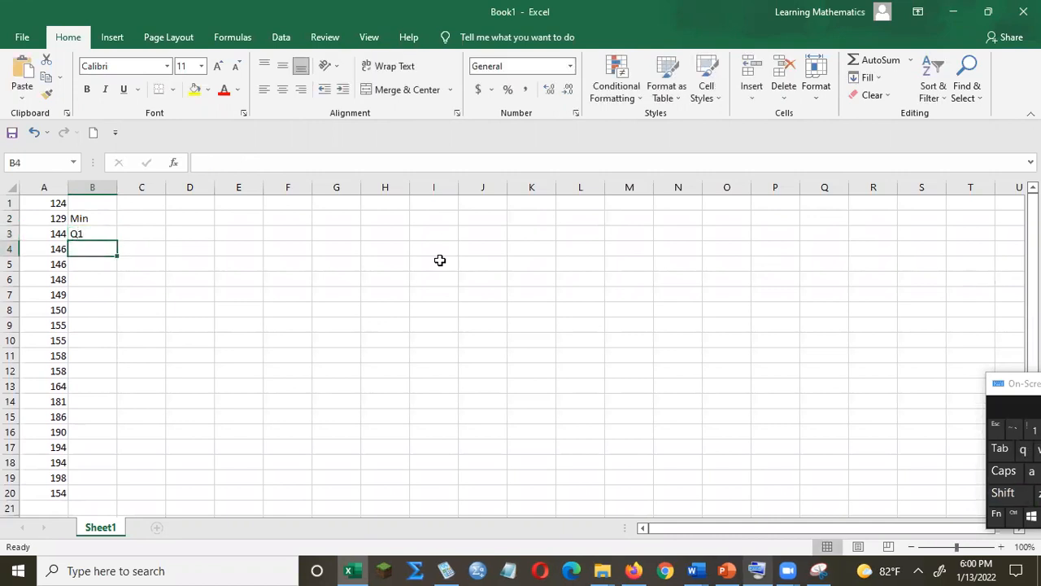
# Label cells B4, B5 and B6 as Q2, Q3 and Max, leaving B7 empty.
pyautogui.write('Q2')
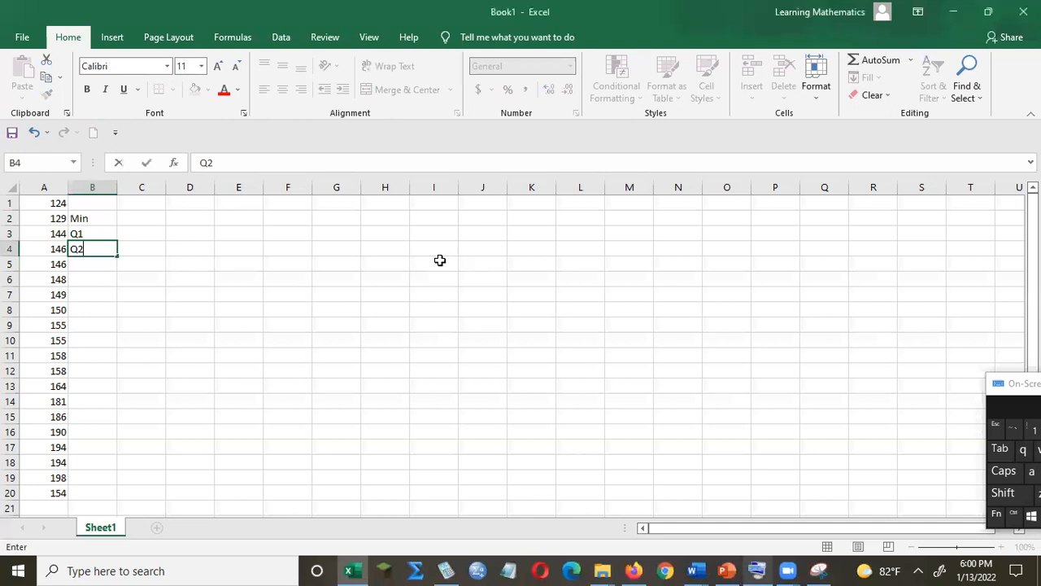
pyautogui.press('Return')
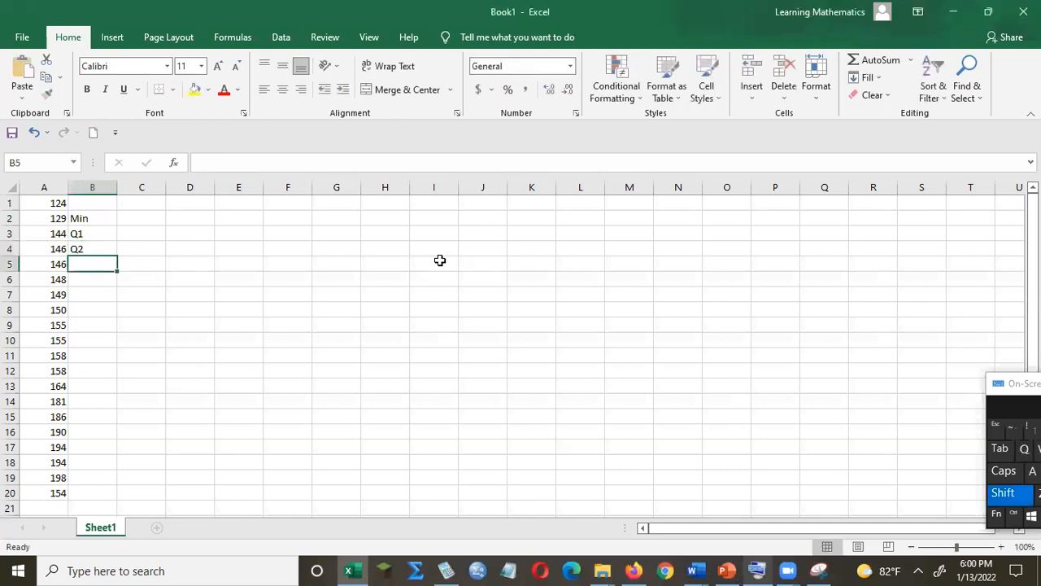
pyautogui.write('Q3')
pyautogui.press('Return')
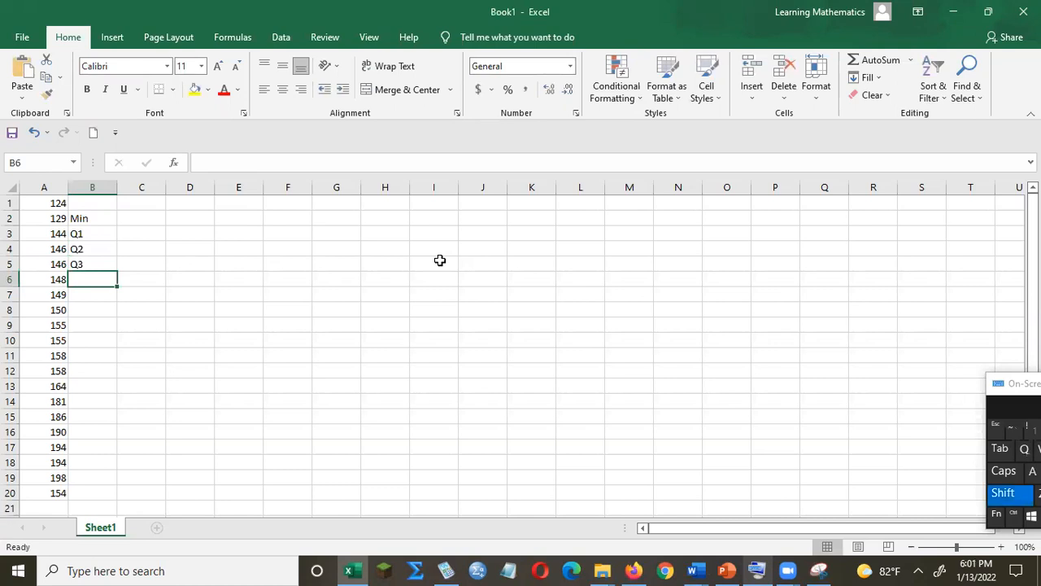
pyautogui.write('Min')
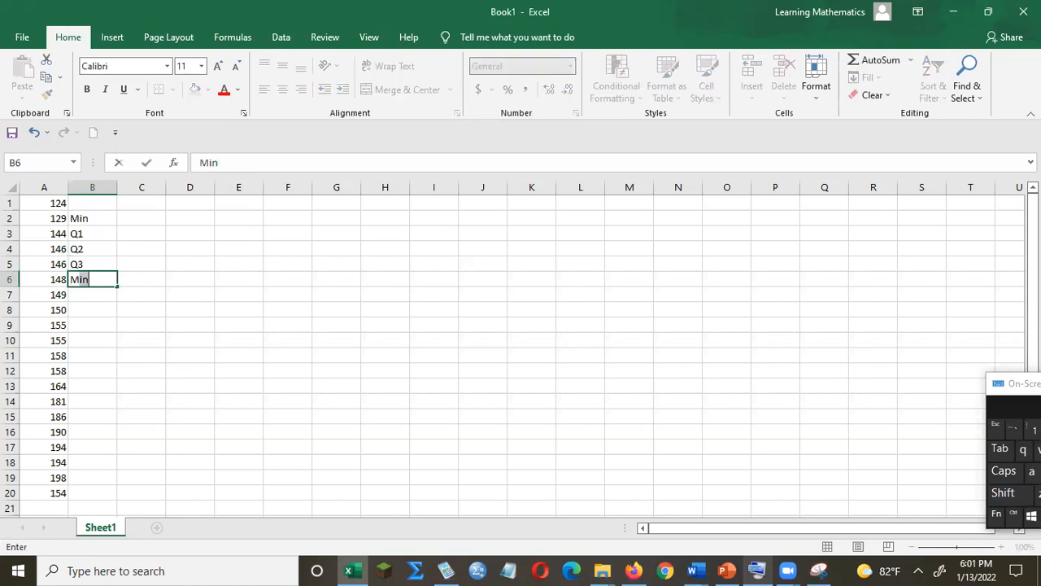
pyautogui.click(1031, 471)
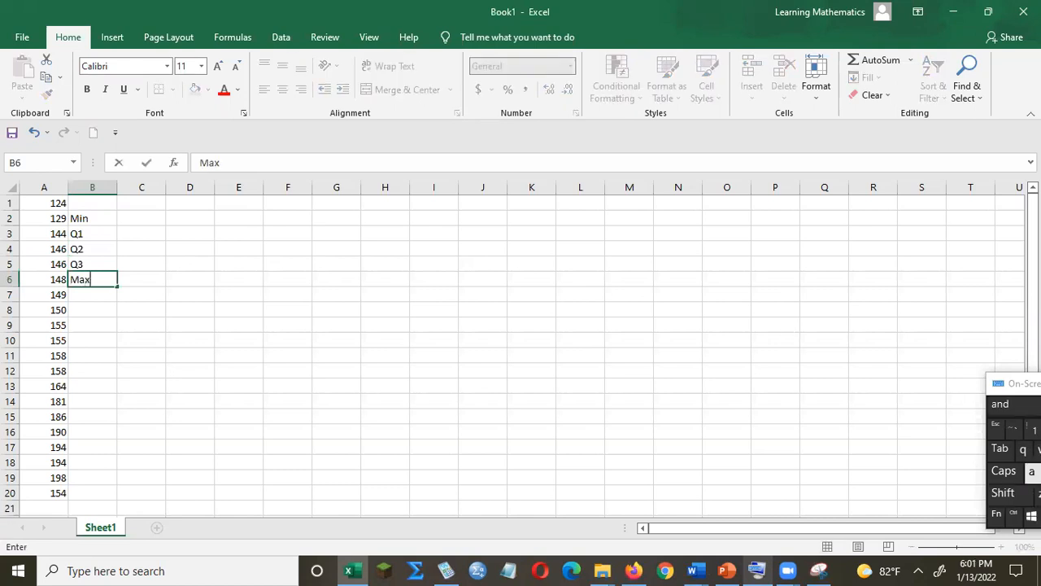
pyautogui.press('Return')
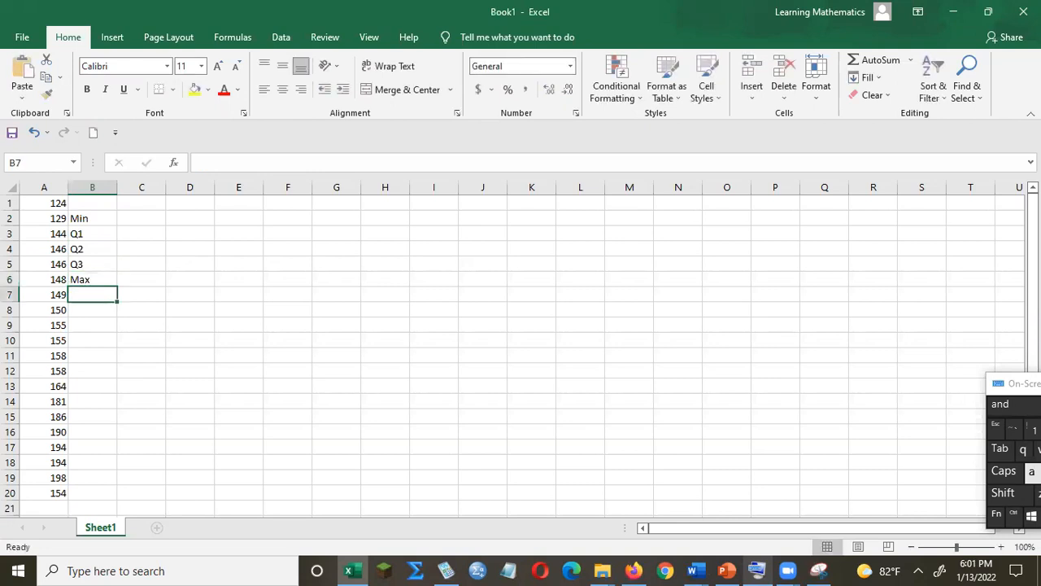
pyautogui.press('Return')
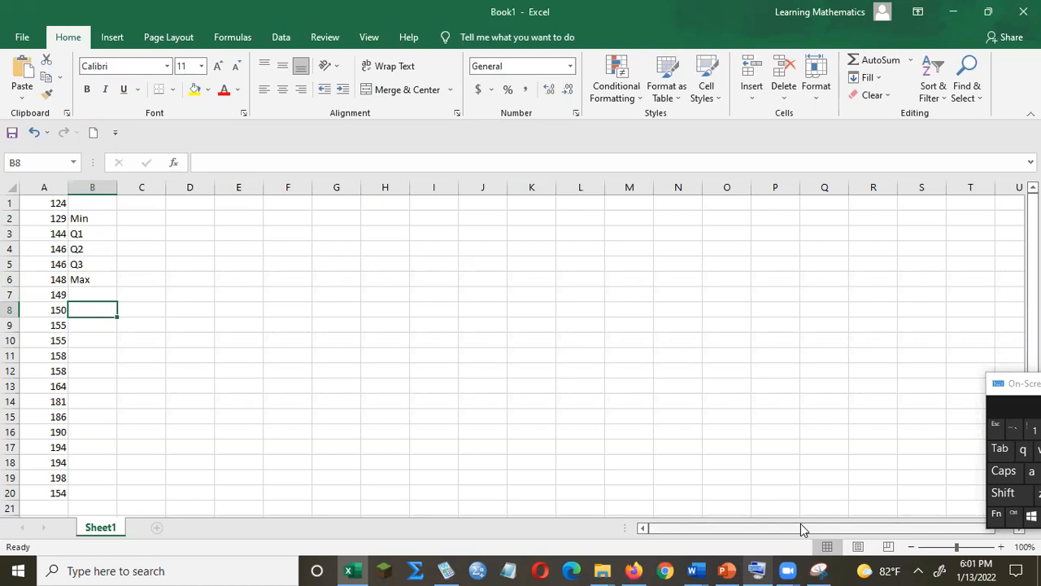
# Label cells B8, B9 and B10 as Box1, Box2 and Box3, leaving B11 empty.
pyautogui.write('Bo1')
pyautogui.press('BackSpace')
pyautogui.write('x1')
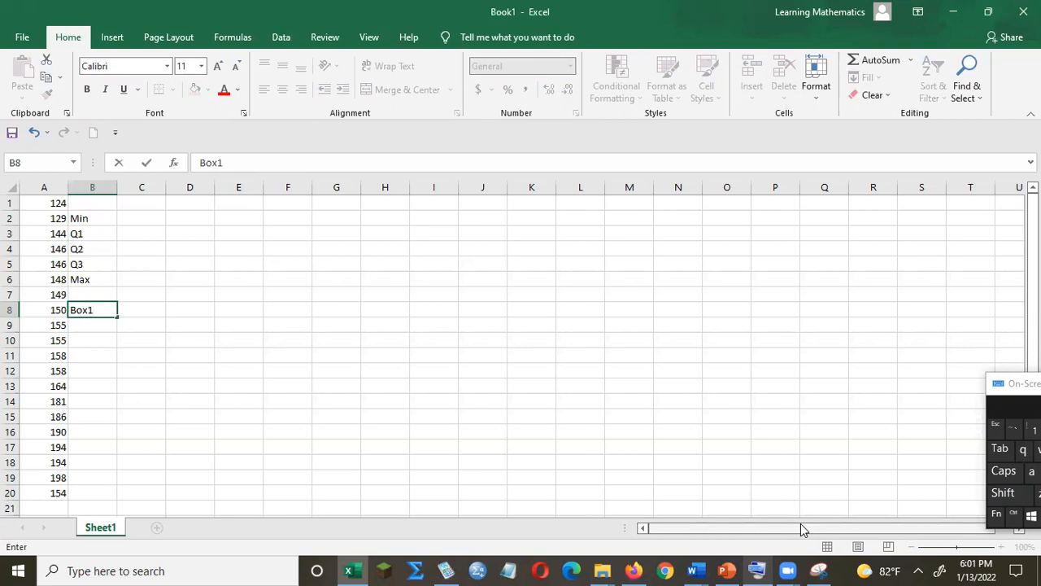
pyautogui.press('Return')
pyautogui.write('B')
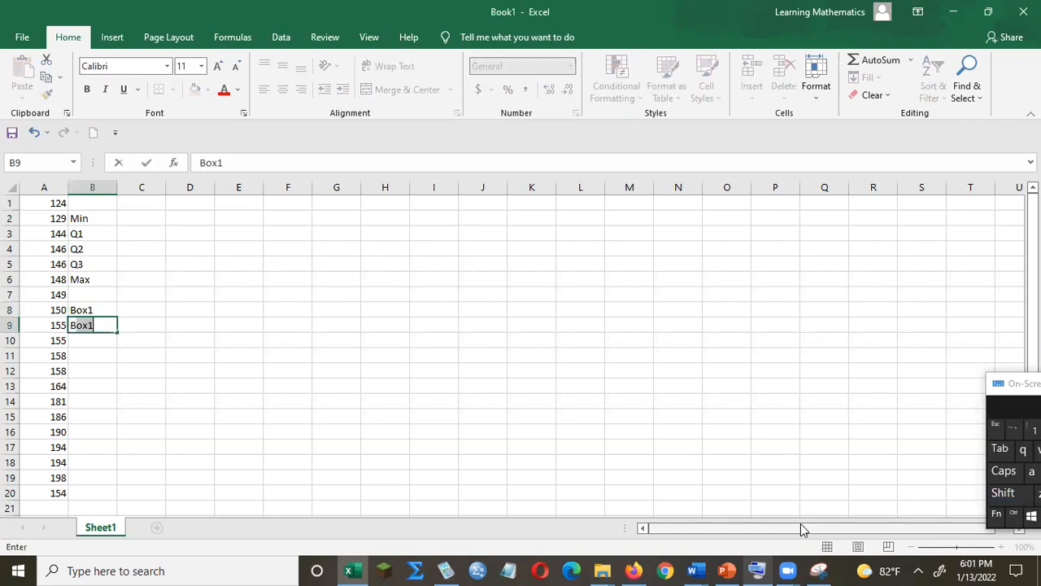
pyautogui.write('ox2')
pyautogui.press('Return')
pyautogui.write('Box3')
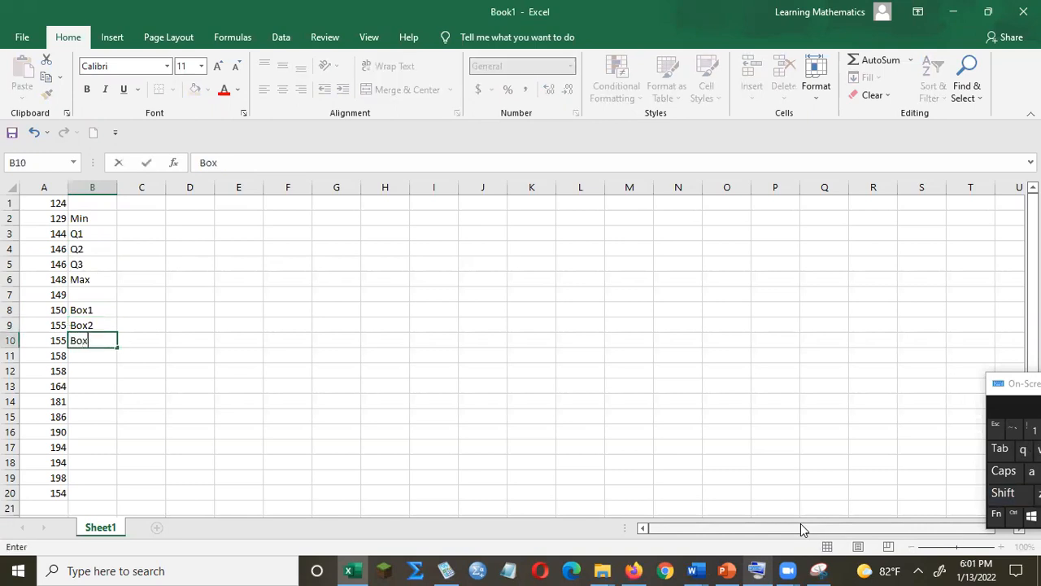
pyautogui.press('Return')
pyautogui.press('Return')
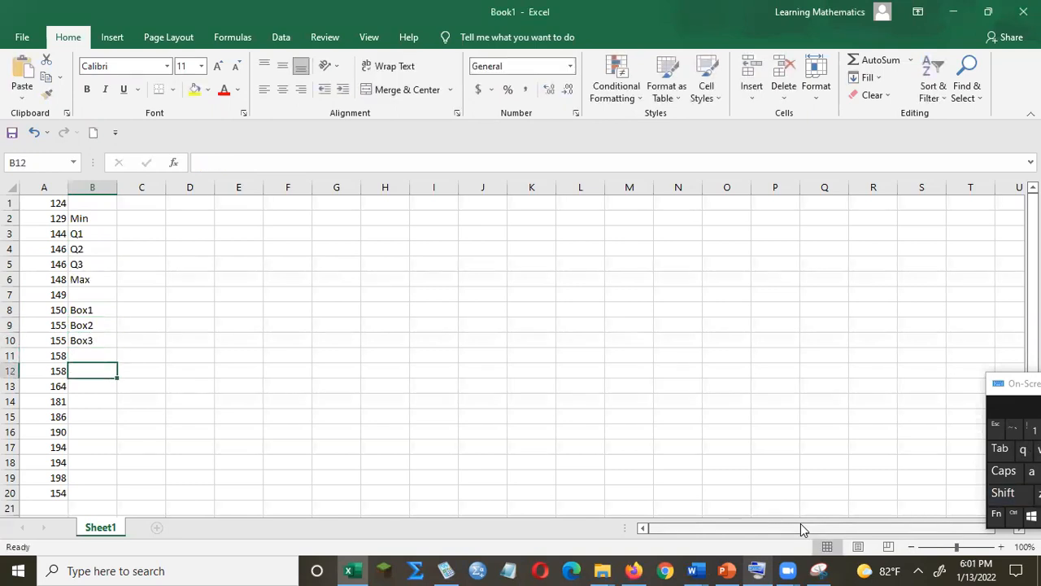
# Label B12 and B13 as Upper Whisker and Lower Whisker and autofit column B's width.
pyautogui.press('shift')
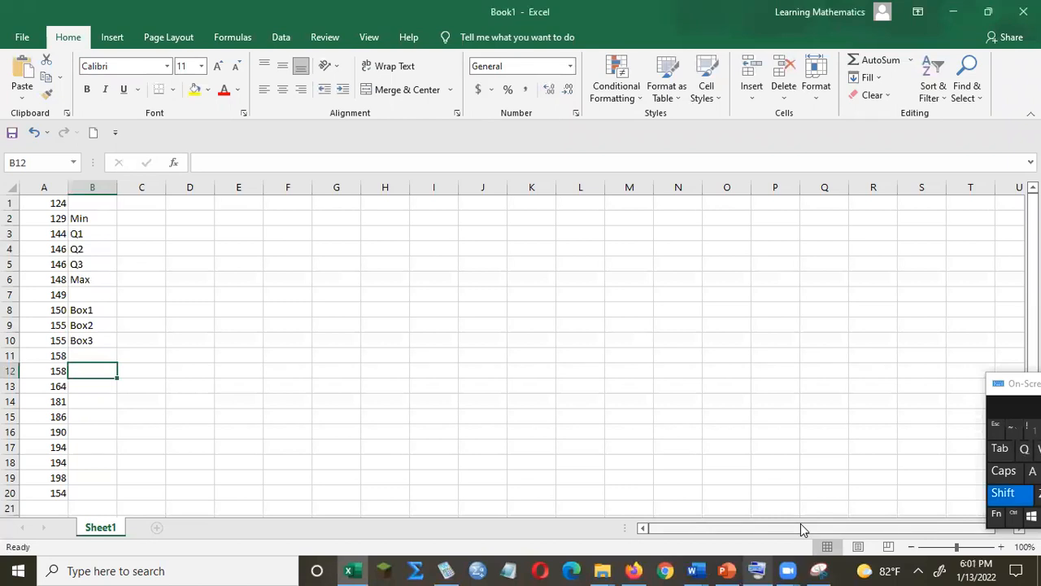
pyautogui.write('Uppe')
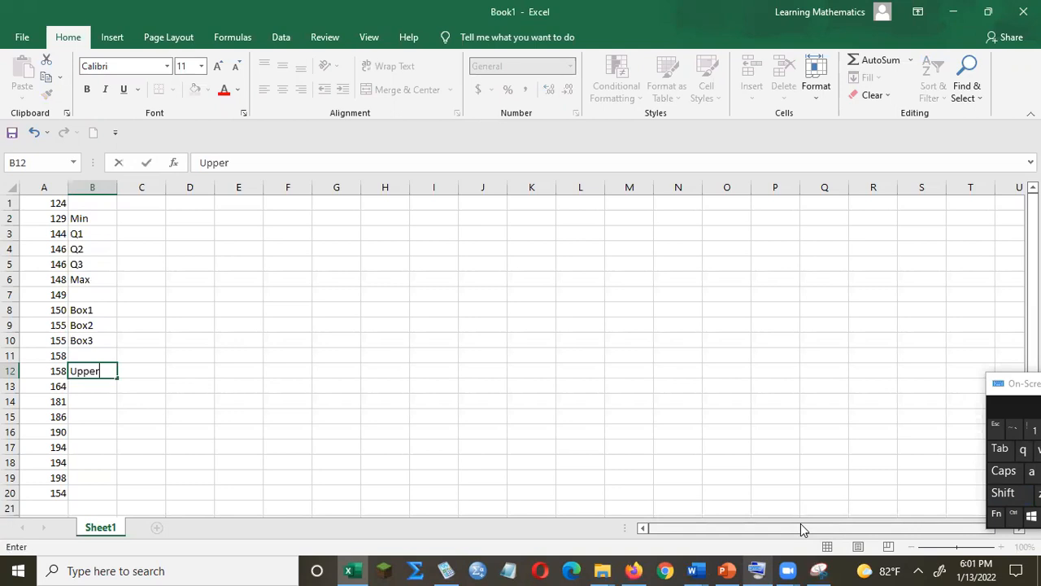
pyautogui.write('r Whisker')
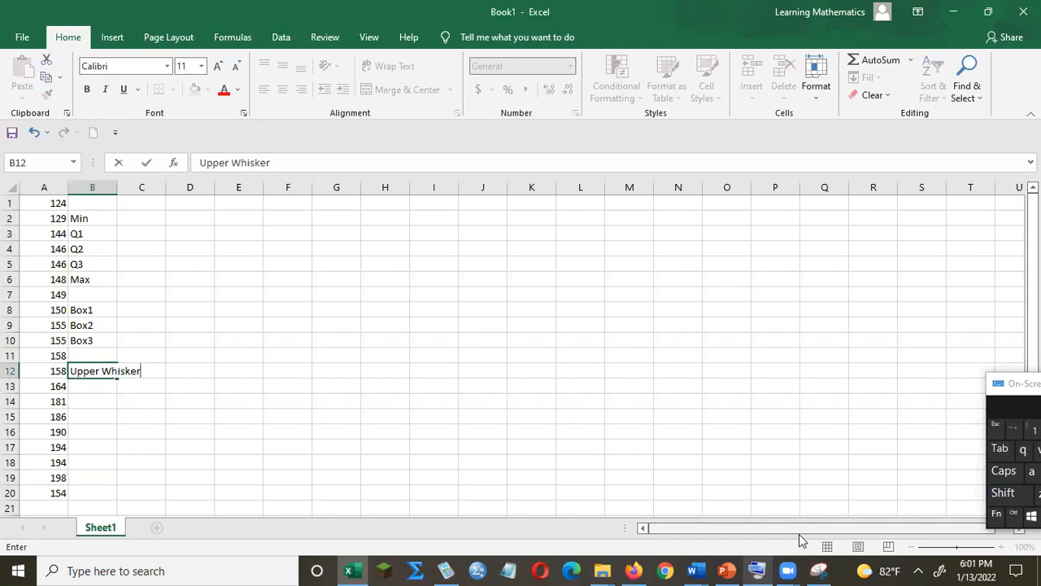
pyautogui.press('Return')
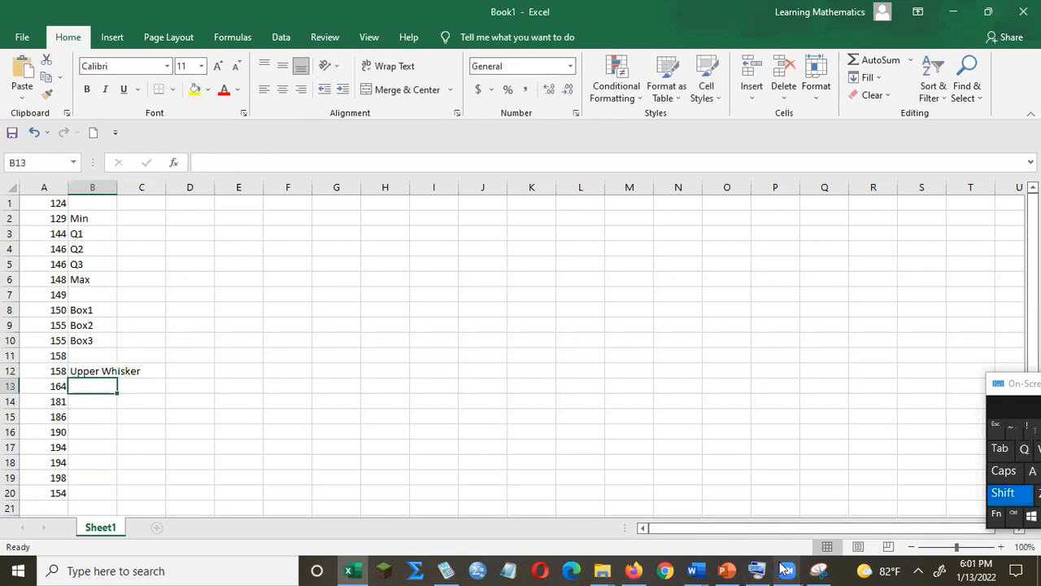
pyautogui.write('Lower Whisker')
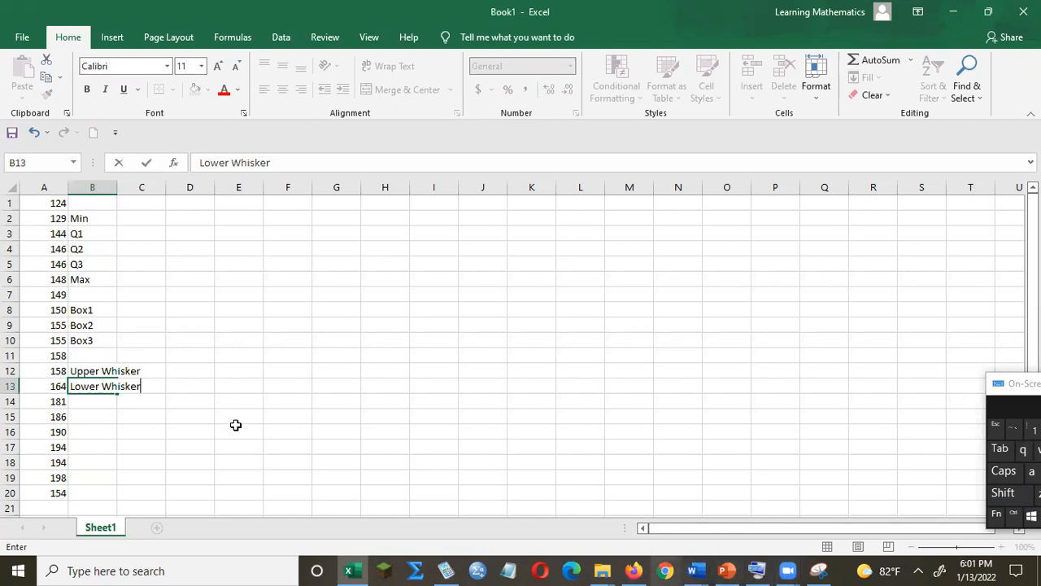
pyautogui.click(143, 399)
pyautogui.click(106, 384)
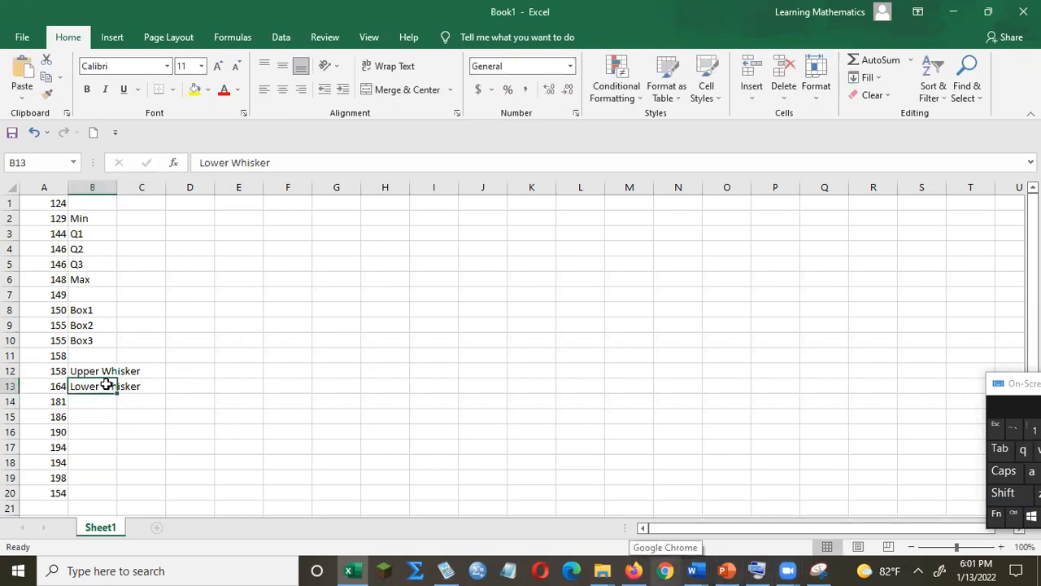
pyautogui.doubleClick(117, 187)
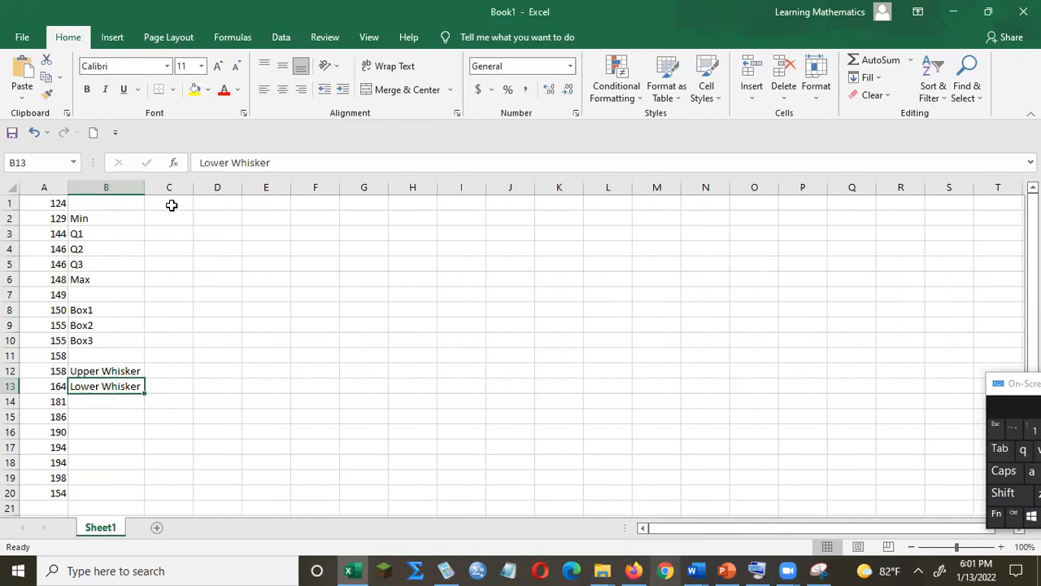
# Enter the heading Sample 1 in cell C1.
pyautogui.click(172, 205)
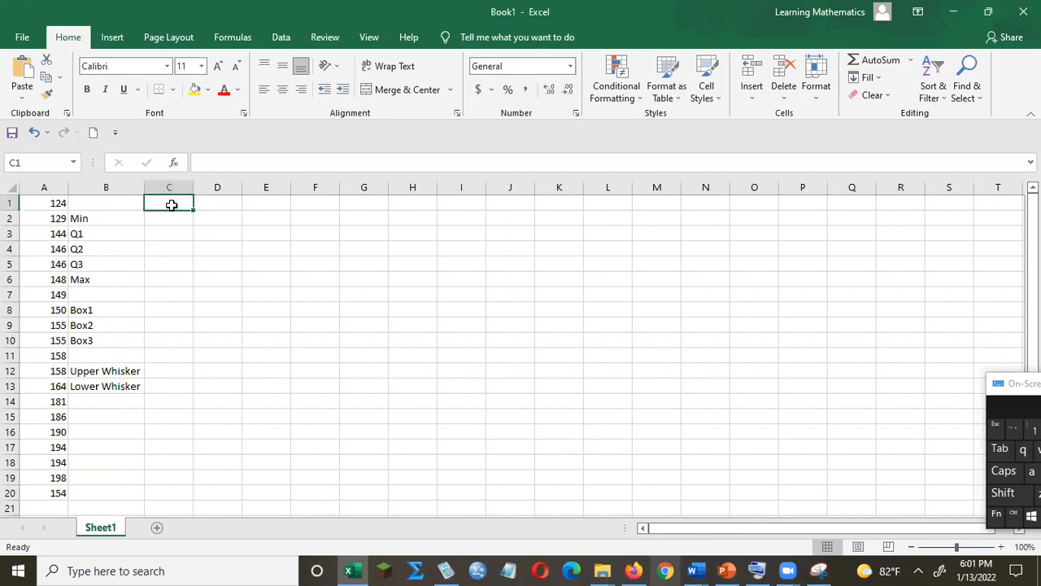
pyautogui.write('S')
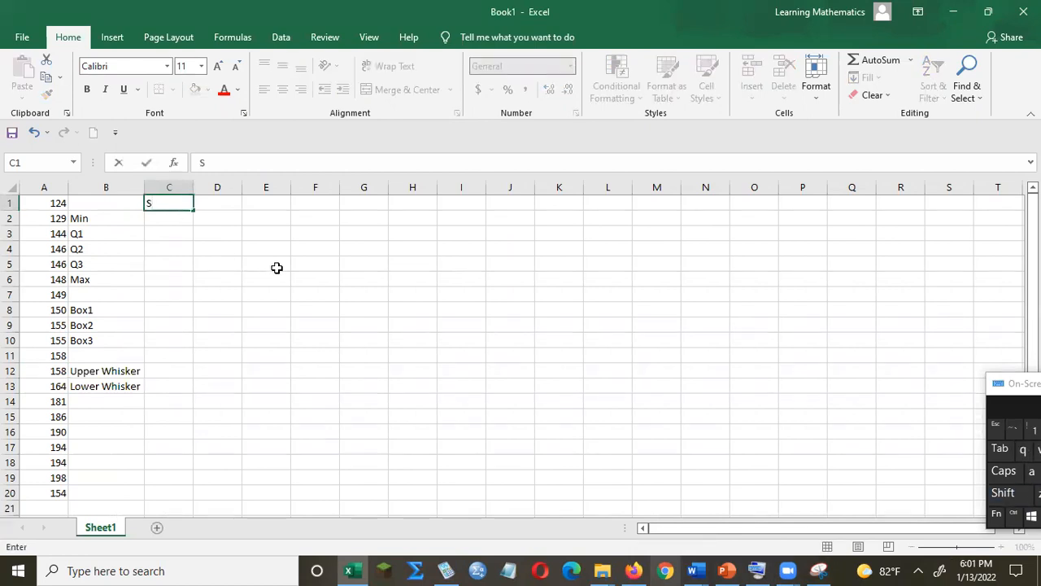
pyautogui.click(1031, 471)
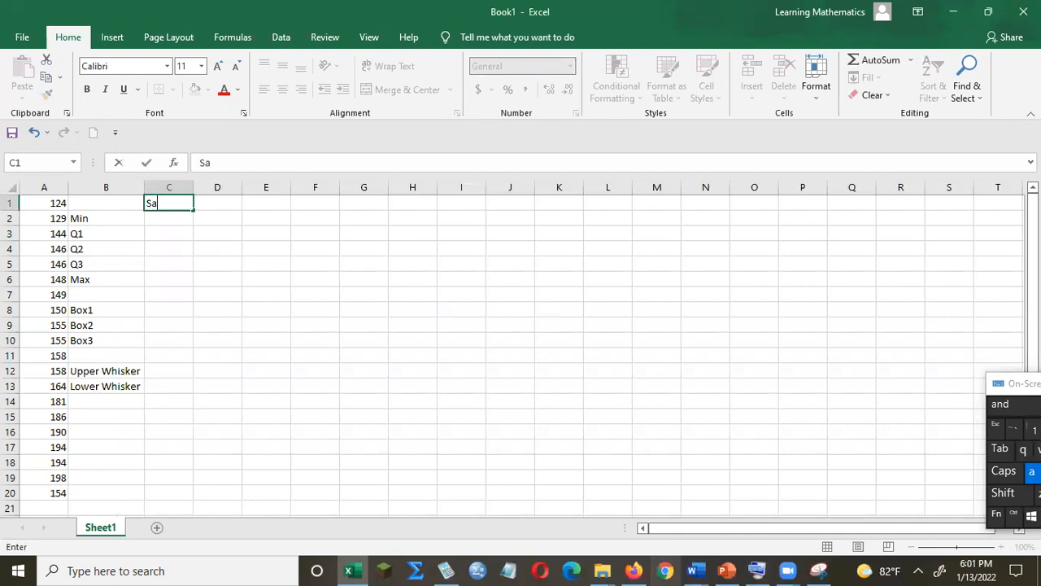
pyautogui.write('mple 1')
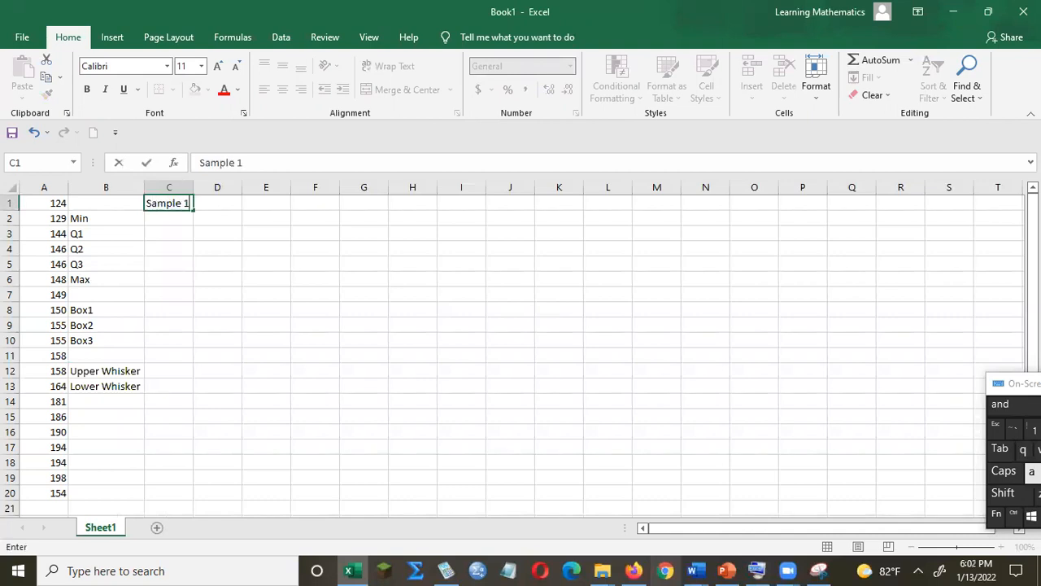
pyautogui.click(330, 416)
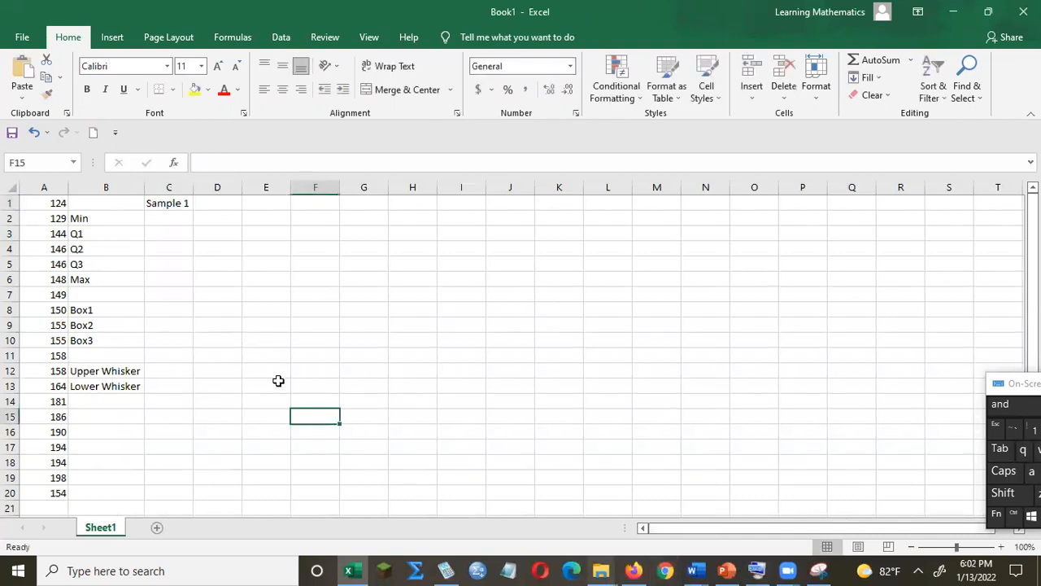
# Enter the formula =MIN(A1:A20) in cell C2 to get the data's minimum.
pyautogui.click(159, 219)
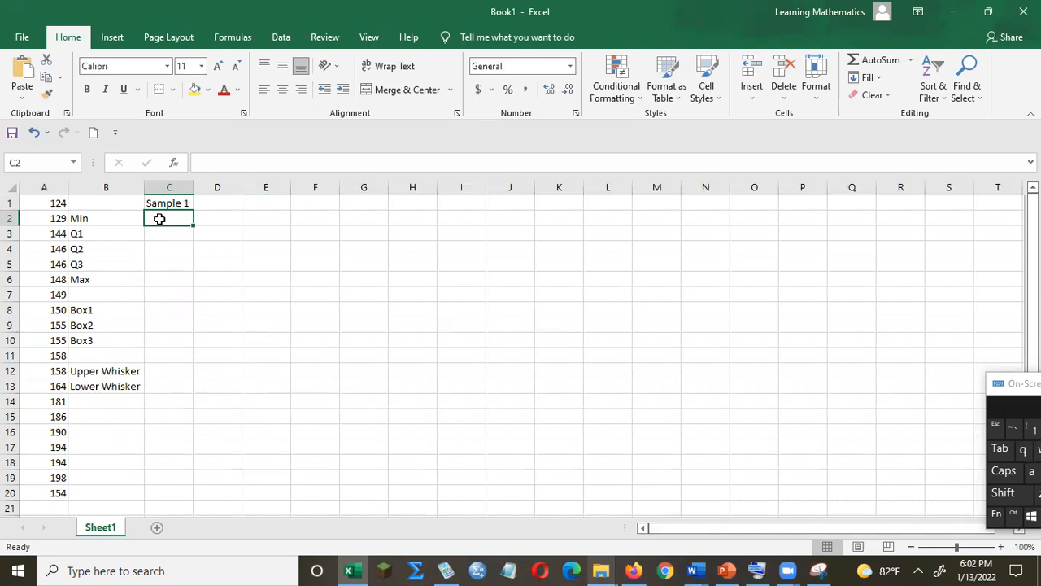
pyautogui.write('=')
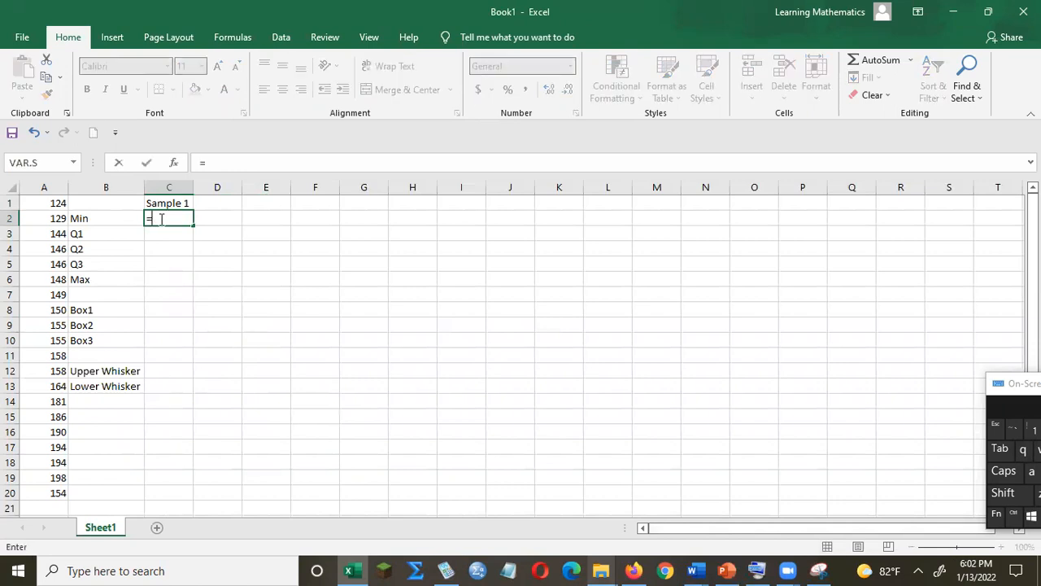
pyautogui.write('min')
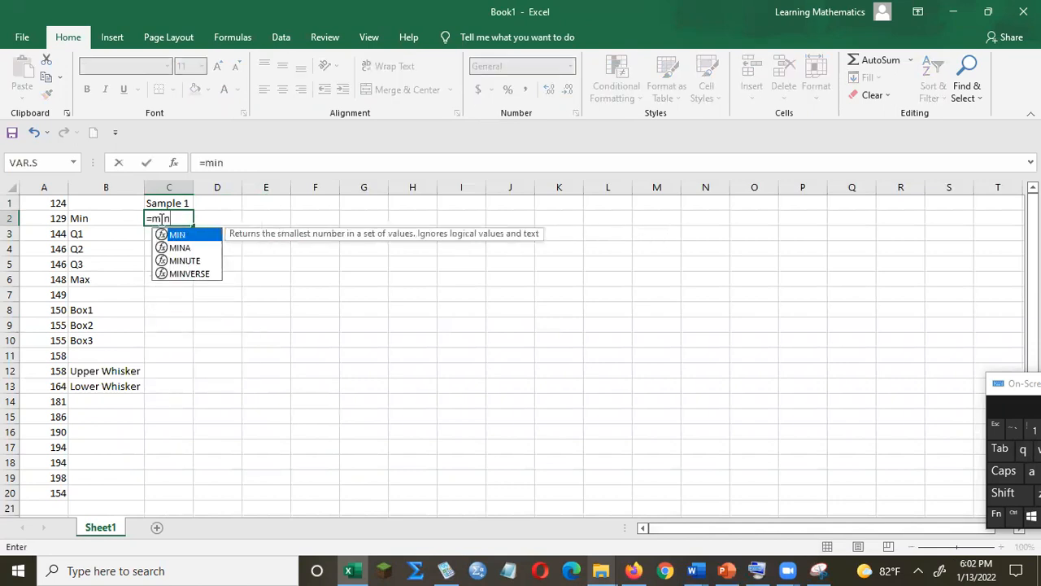
pyautogui.doubleClick(173, 236)
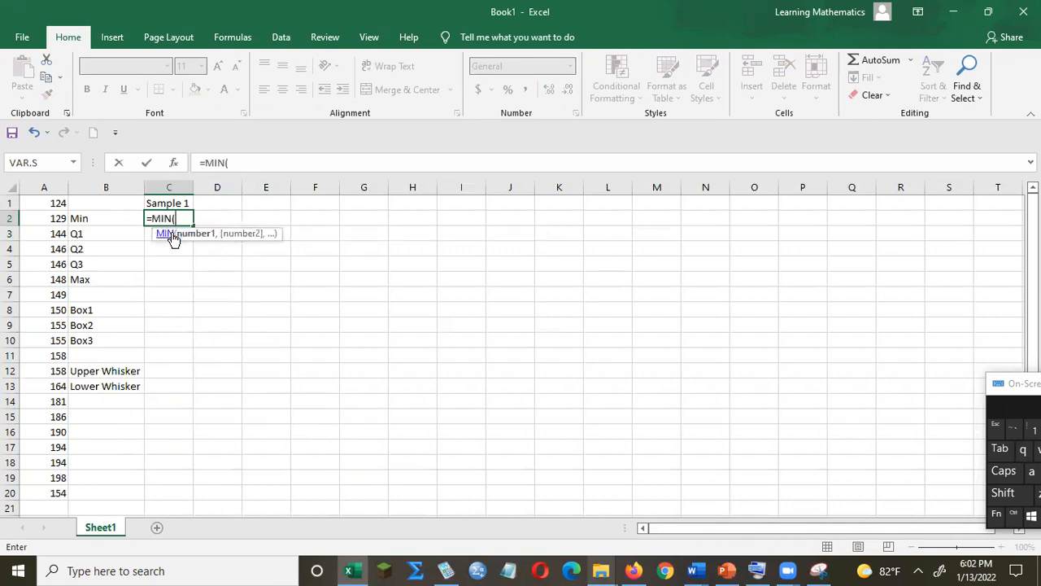
pyautogui.moveTo(51, 203); pyautogui.dragTo(60, 491)
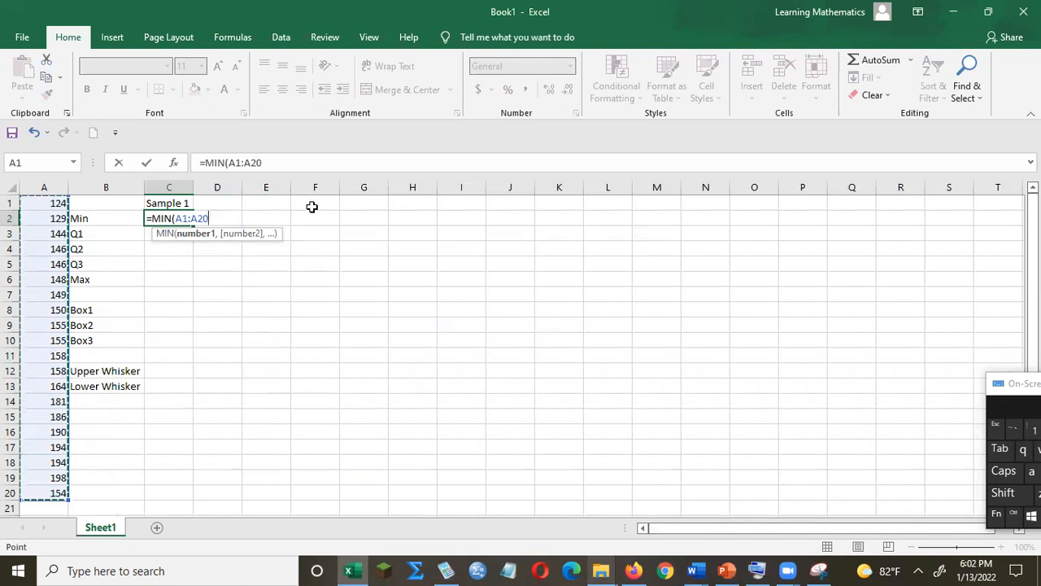
pyautogui.write(')')
pyautogui.press('Return')
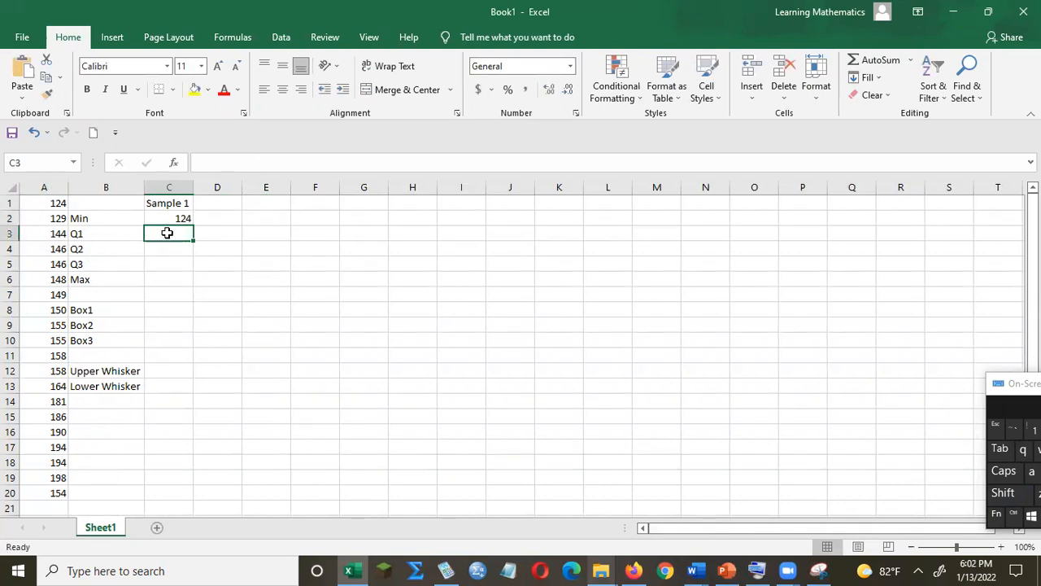
# Enter the formula =QUARTILE(A1:A20,1) in cell C3 for the first quartile.
pyautogui.write('=')
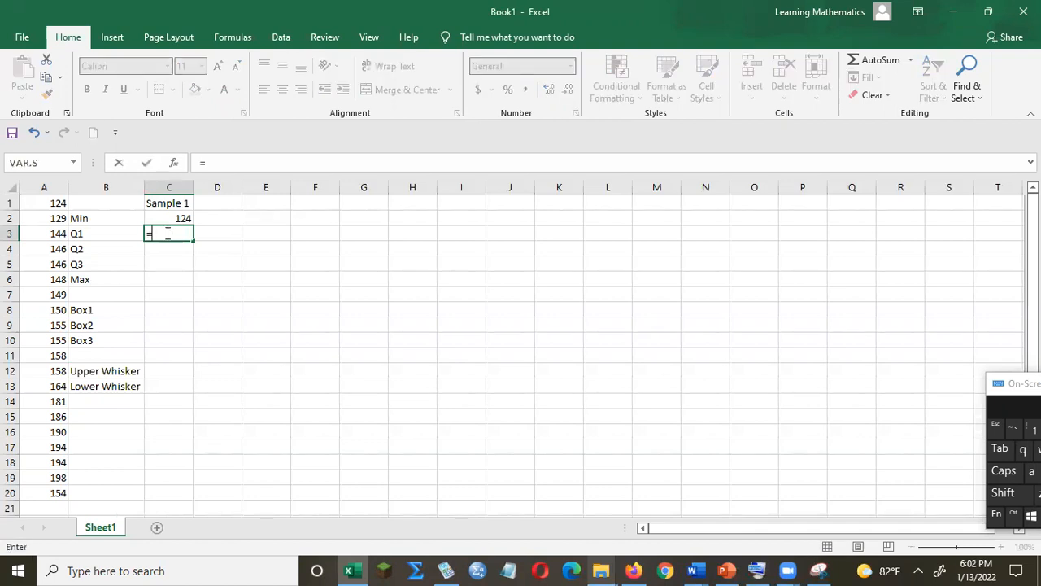
pyautogui.write('q')
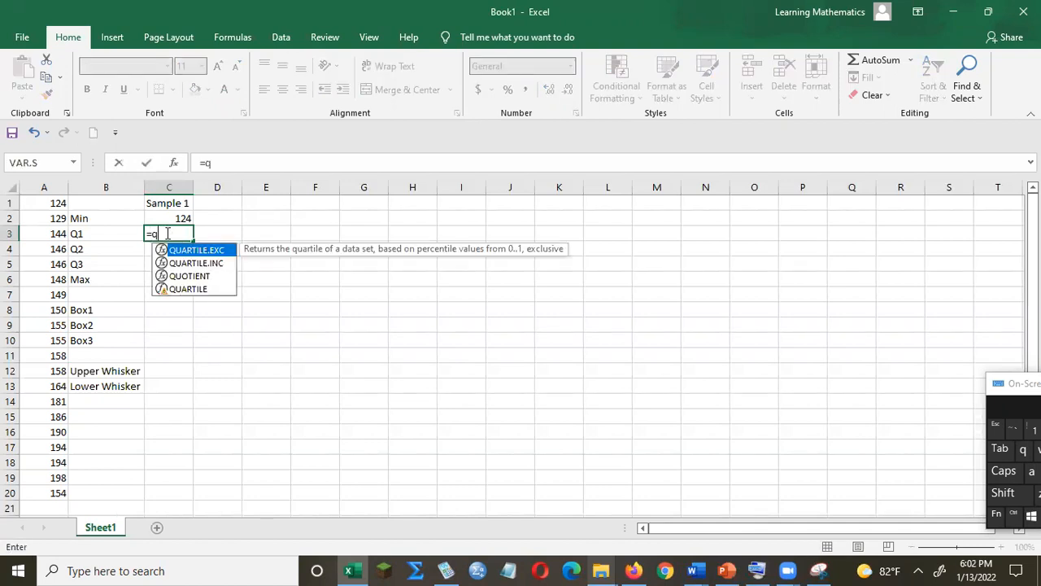
pyautogui.click(188, 289)
pyautogui.doubleClick(189, 290)
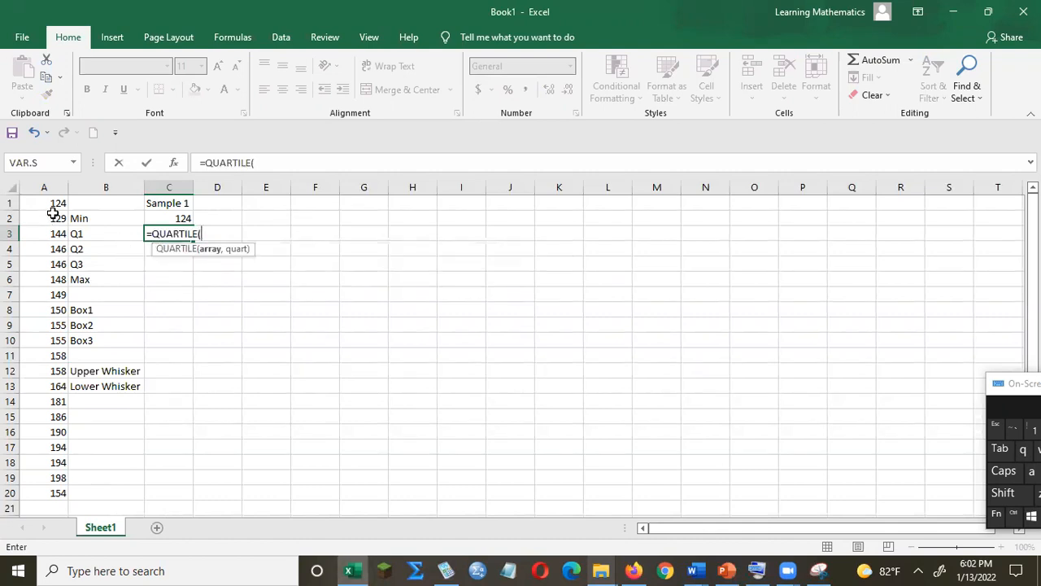
pyautogui.moveTo(51, 203); pyautogui.dragTo(63, 488)
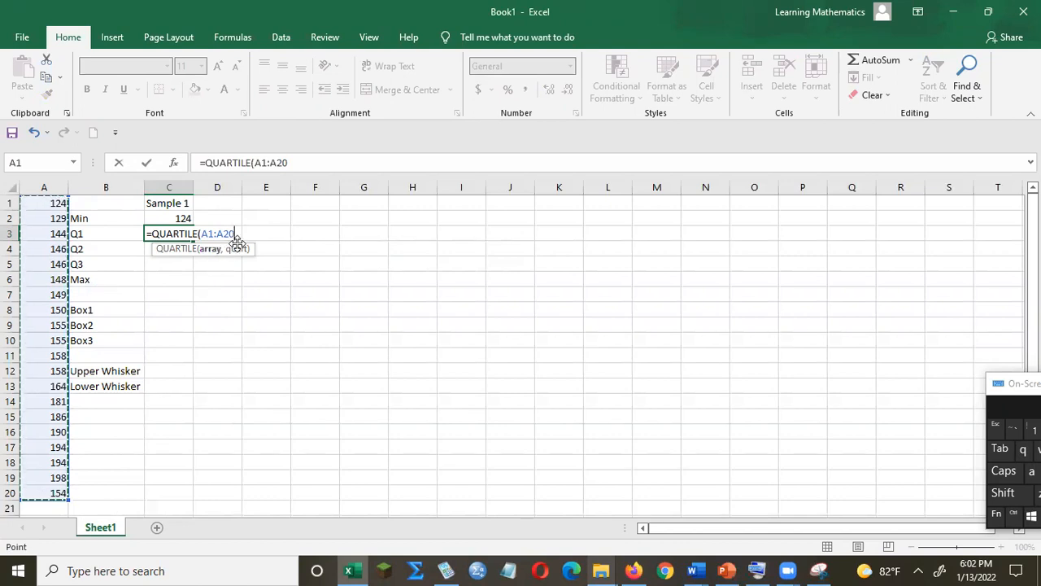
pyautogui.write(',')
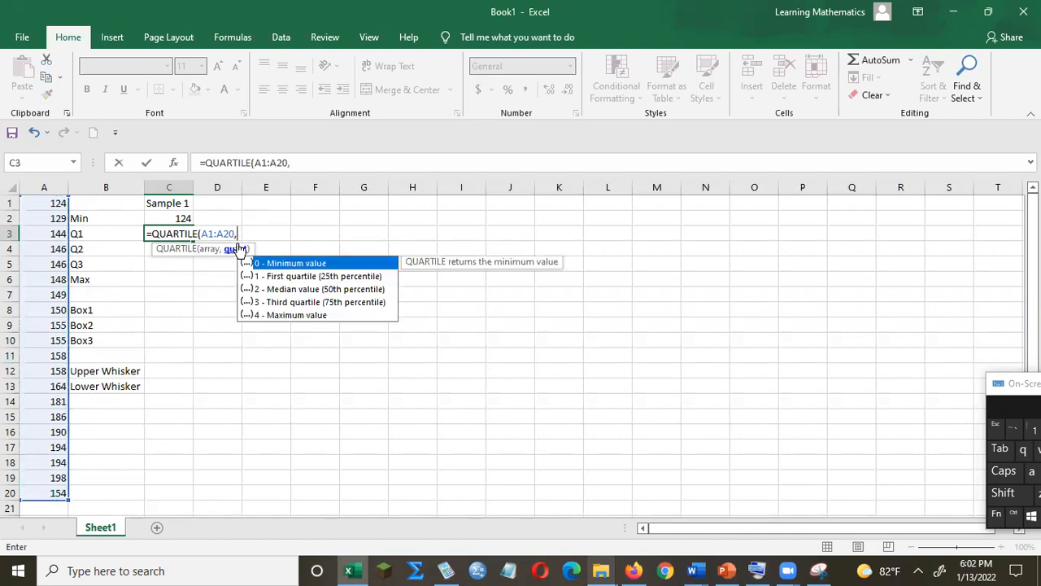
pyautogui.click(270, 280)
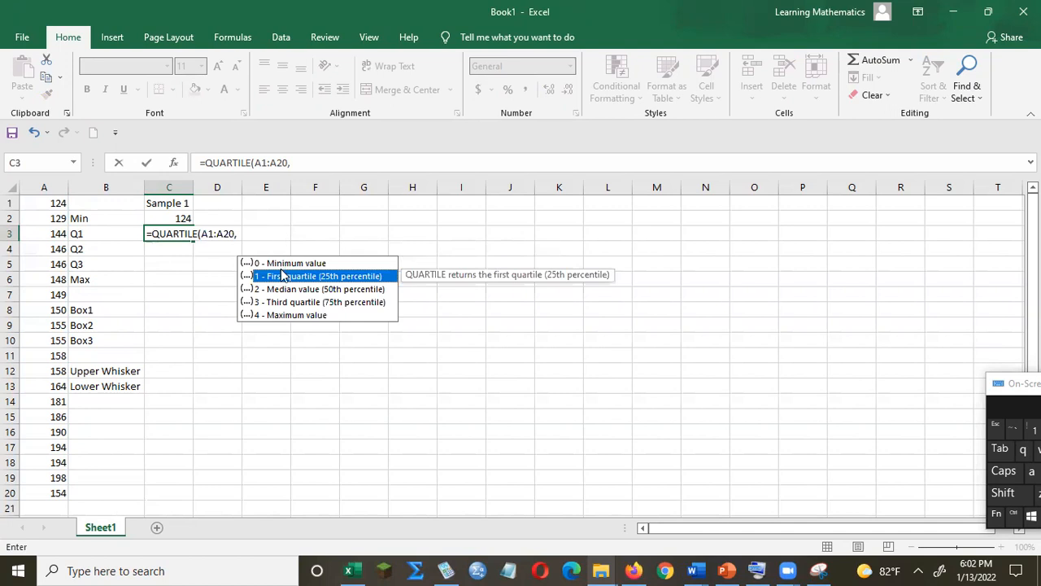
pyautogui.doubleClick(278, 278)
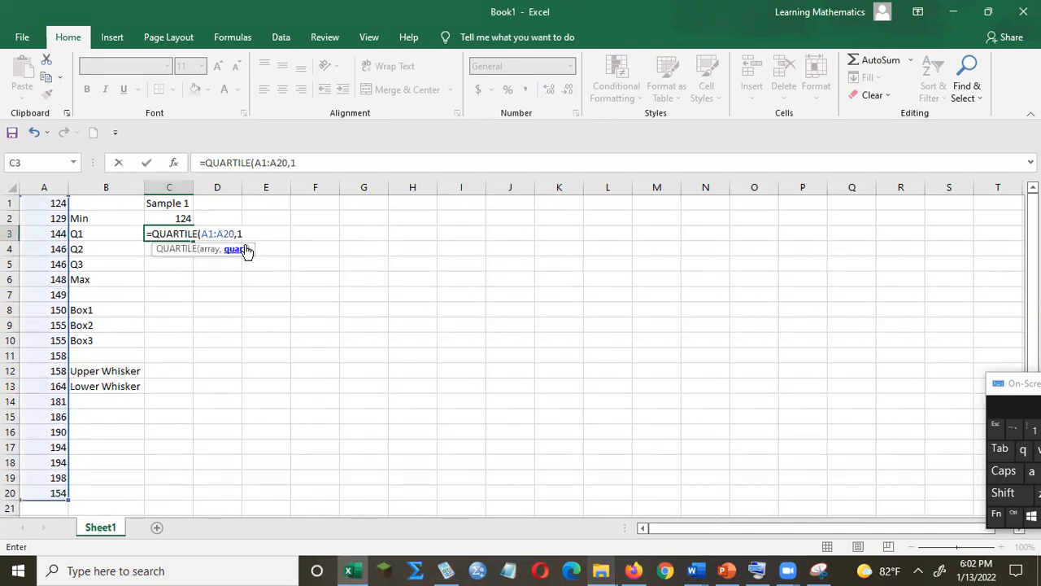
pyautogui.write(')')
pyautogui.press('Return')
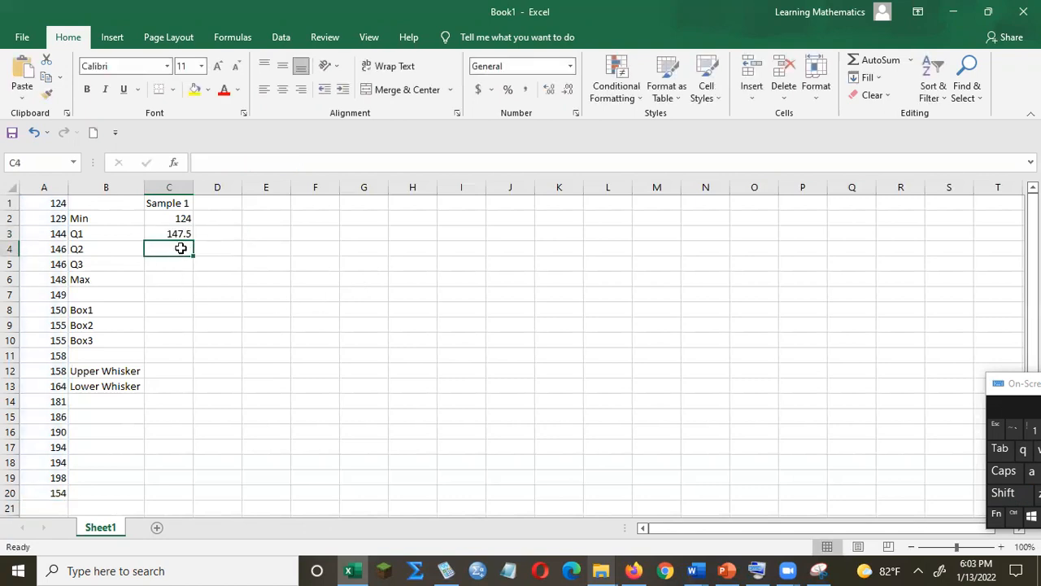
# Enter the formula =QUARTILE(A1:A20,2) in cell C4 for the median.
pyautogui.write('=')
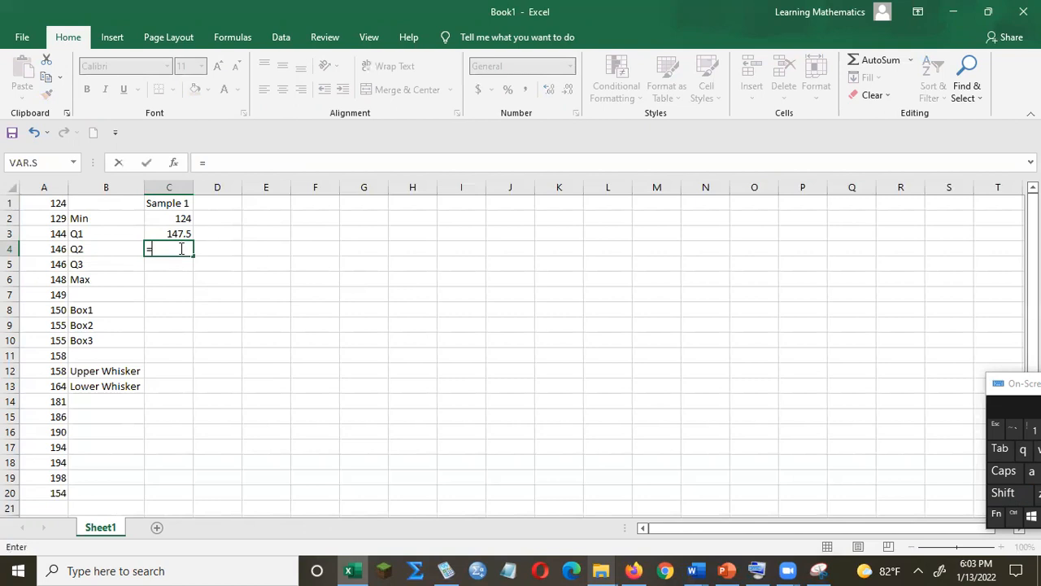
pyautogui.write('q')
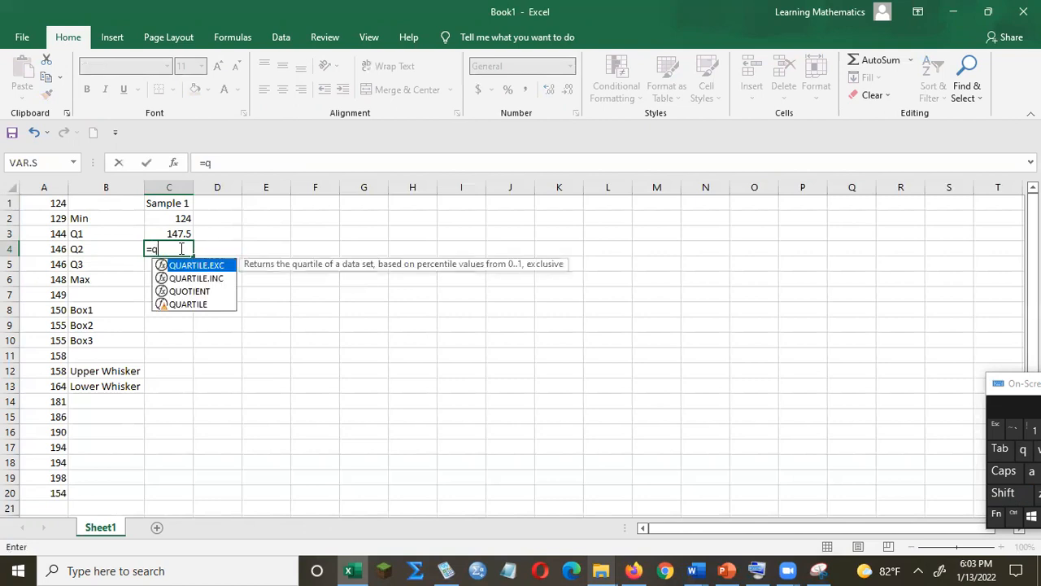
pyautogui.click(189, 305)
pyautogui.doubleClick(190, 304)
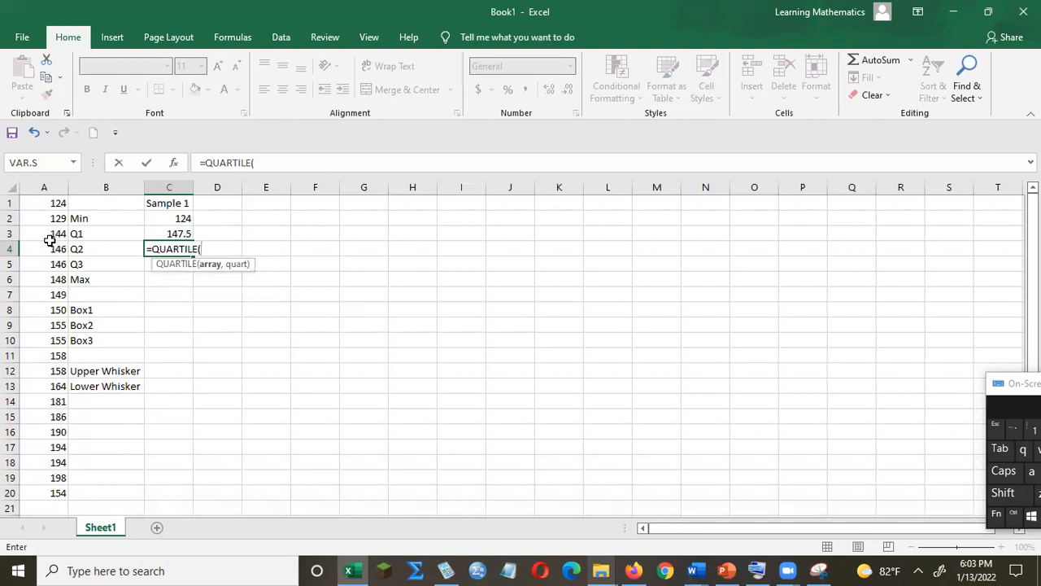
pyautogui.moveTo(45, 201); pyautogui.dragTo(56, 491)
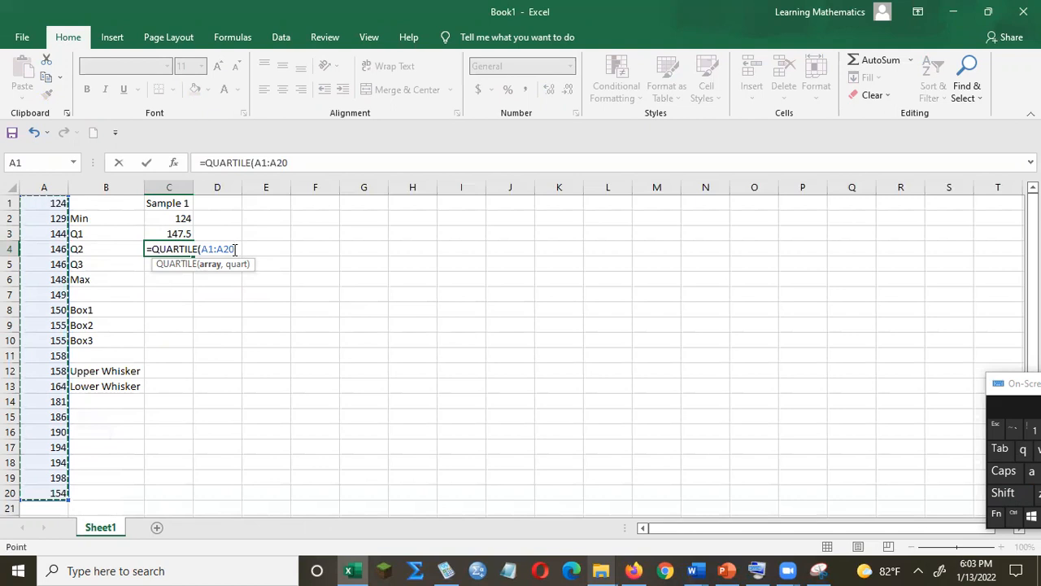
pyautogui.write(',')
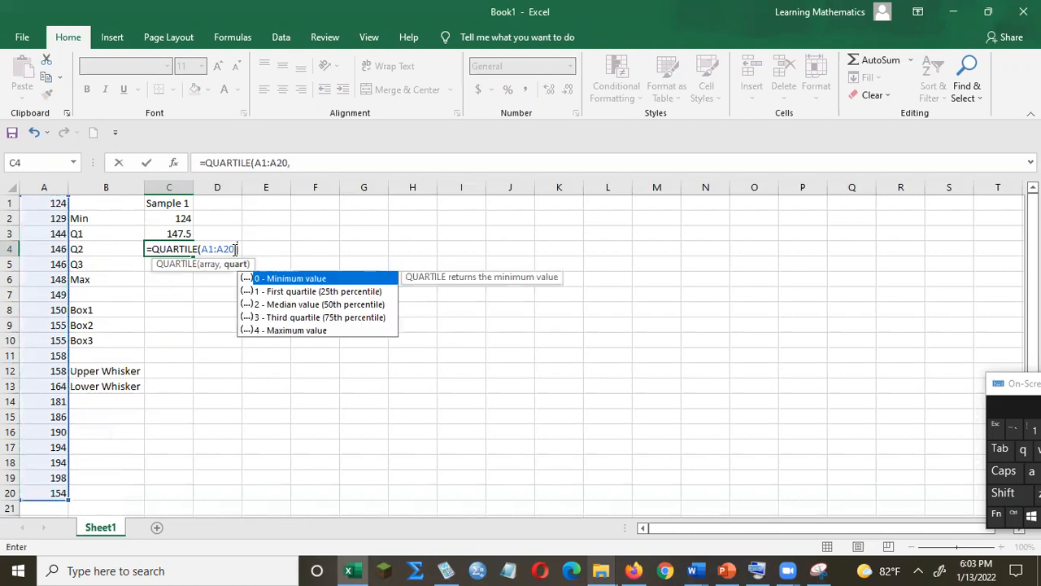
pyautogui.click(286, 308)
pyautogui.doubleClick(286, 308)
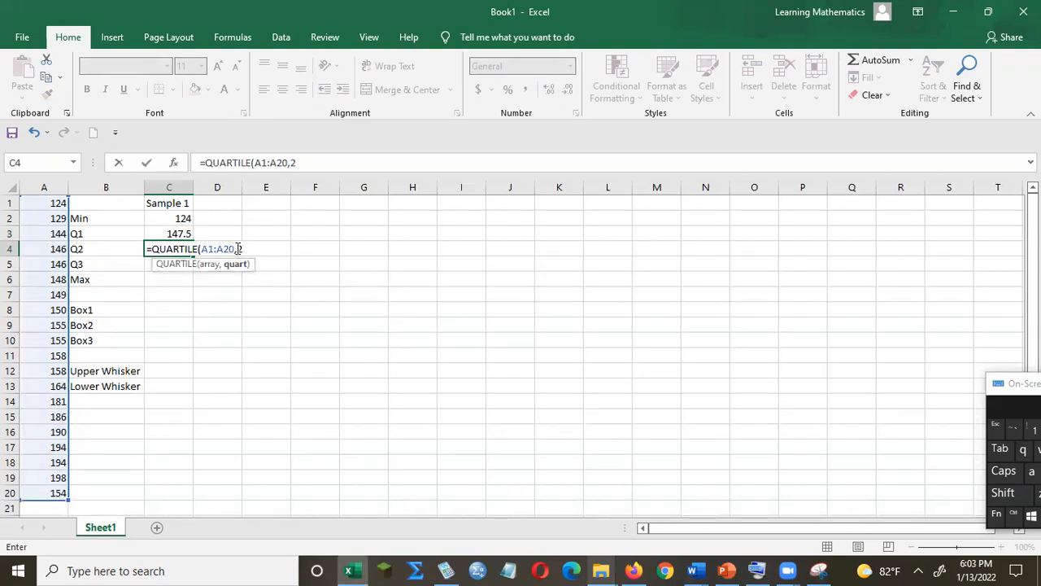
pyautogui.write(')')
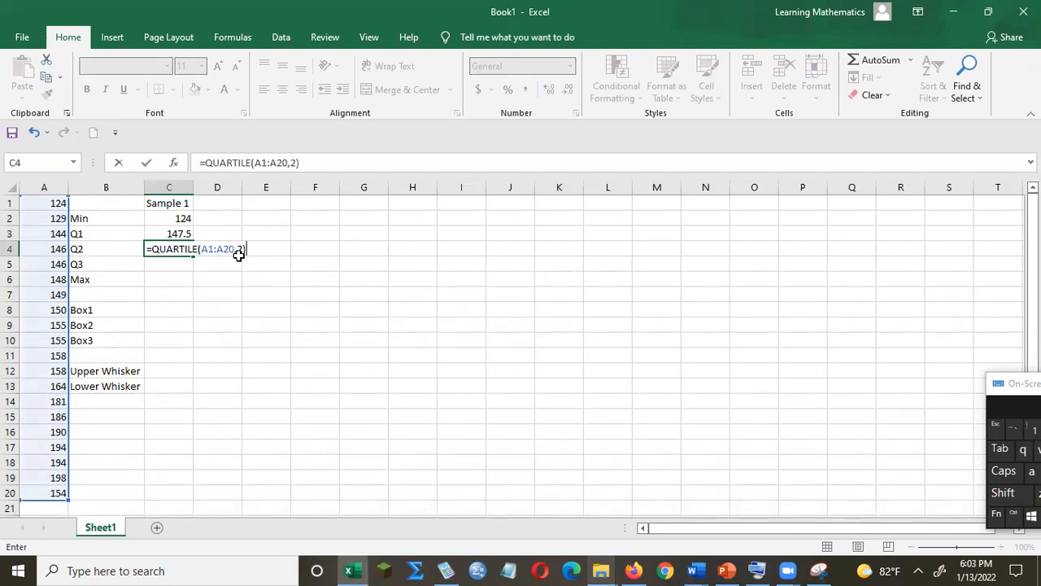
pyautogui.press('Return')
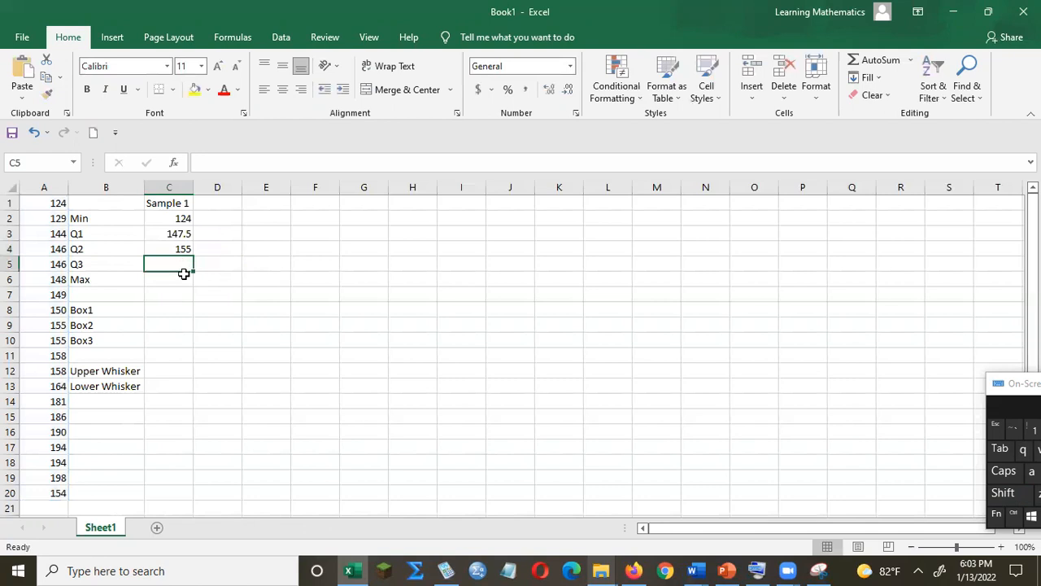
# Enter the formula =QUARTILE(A1:A20,3) in cell C5 for the third quartile.
pyautogui.write('=')
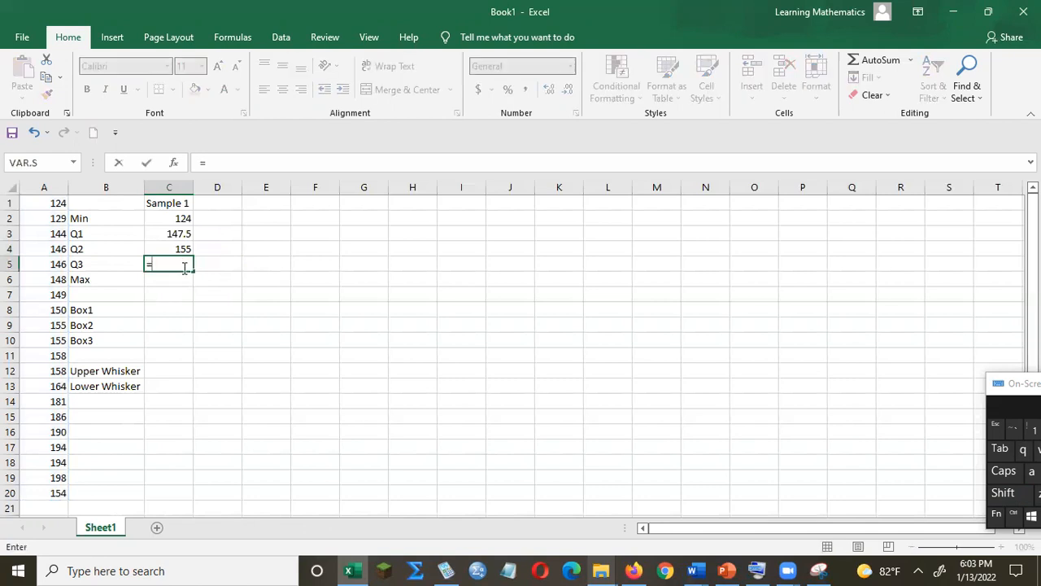
pyautogui.write('q')
pyautogui.click(190, 319)
pyautogui.doubleClick(190, 320)
pyautogui.moveTo(44, 204); pyautogui.dragTo(35, 494)
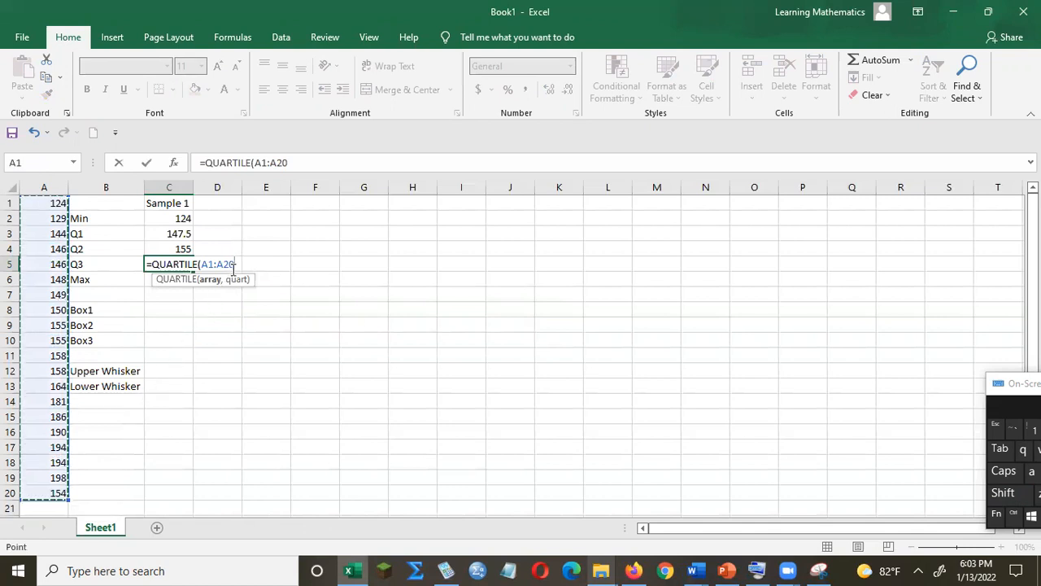
pyautogui.write(',')
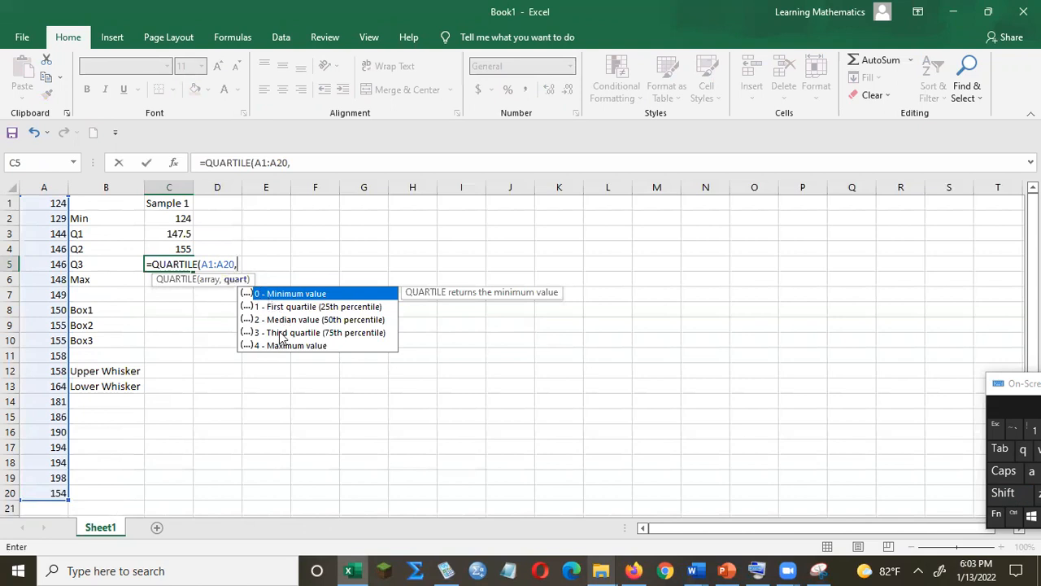
pyautogui.doubleClick(281, 333)
pyautogui.write(')')
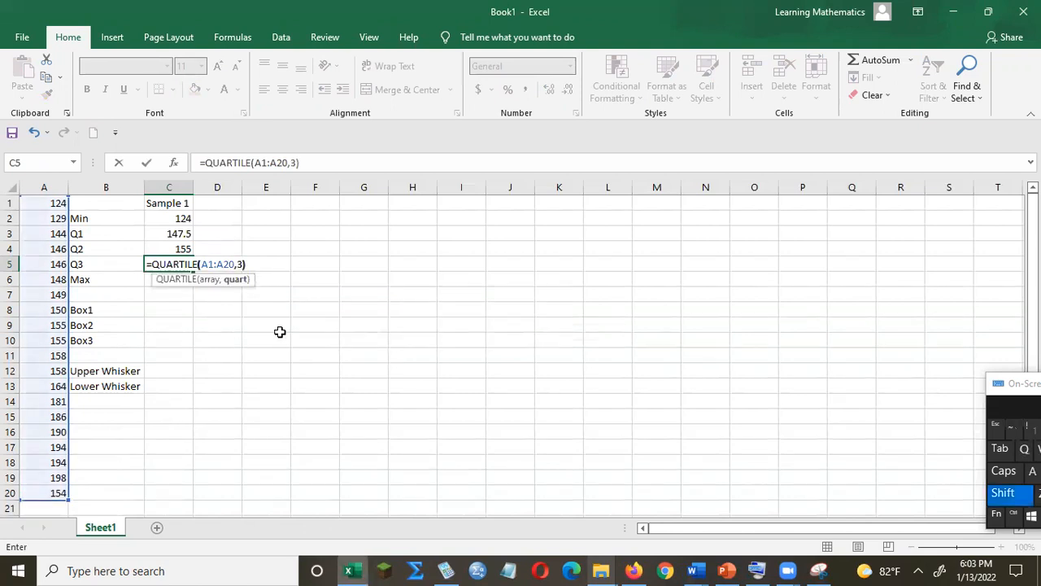
pyautogui.press('Return')
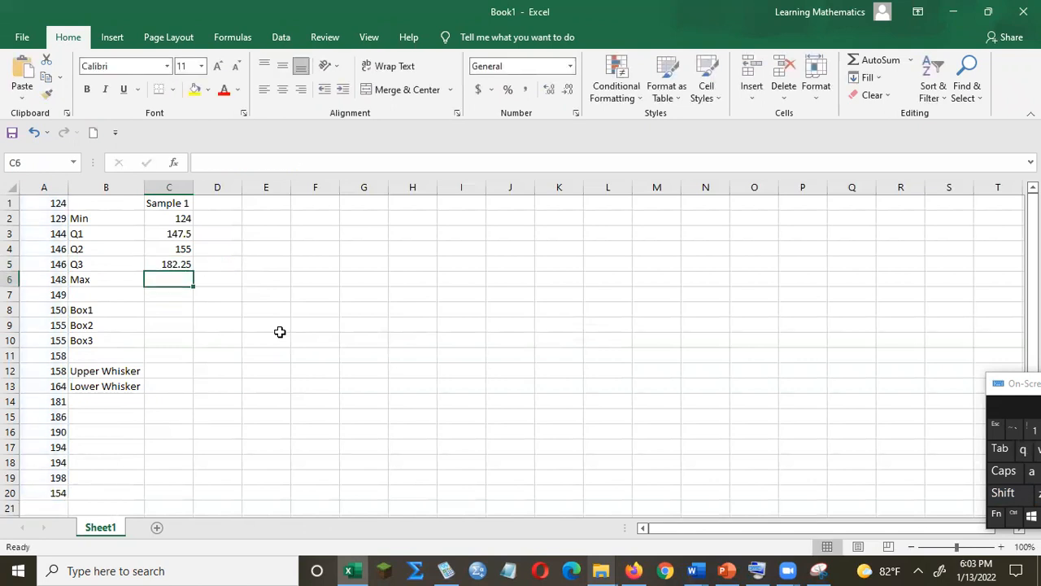
# Enter the formula =MAX(A1:A20) in cell C6 to get the data's maximum.
pyautogui.write('=m')
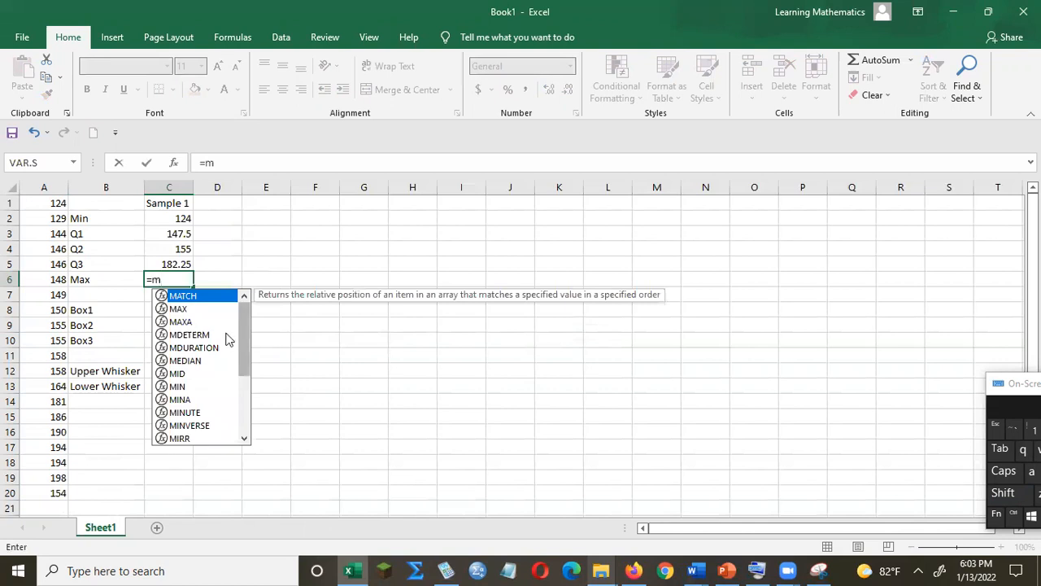
pyautogui.doubleClick(193, 309)
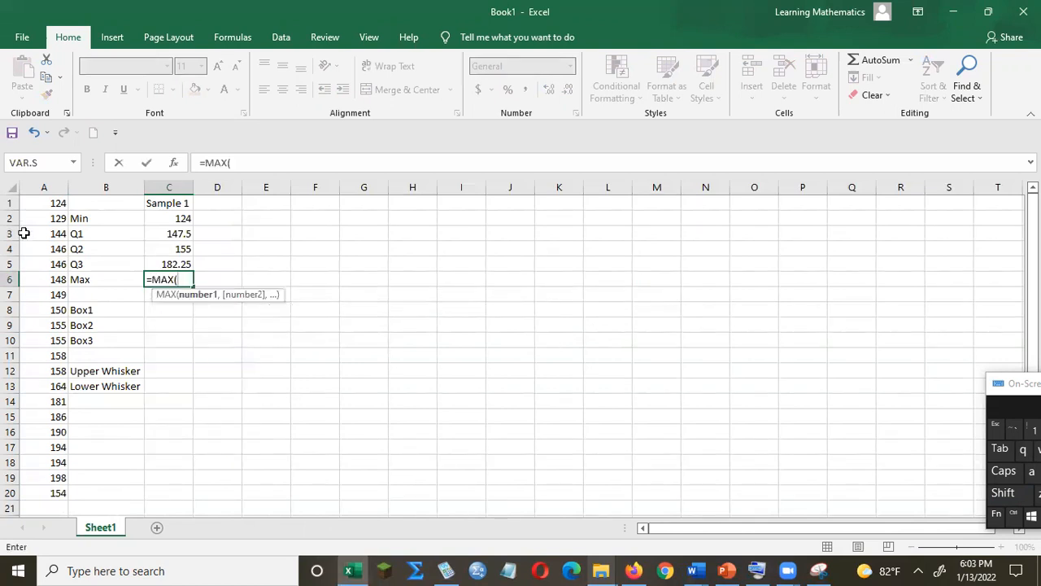
pyautogui.moveTo(40, 199); pyautogui.dragTo(68, 496)
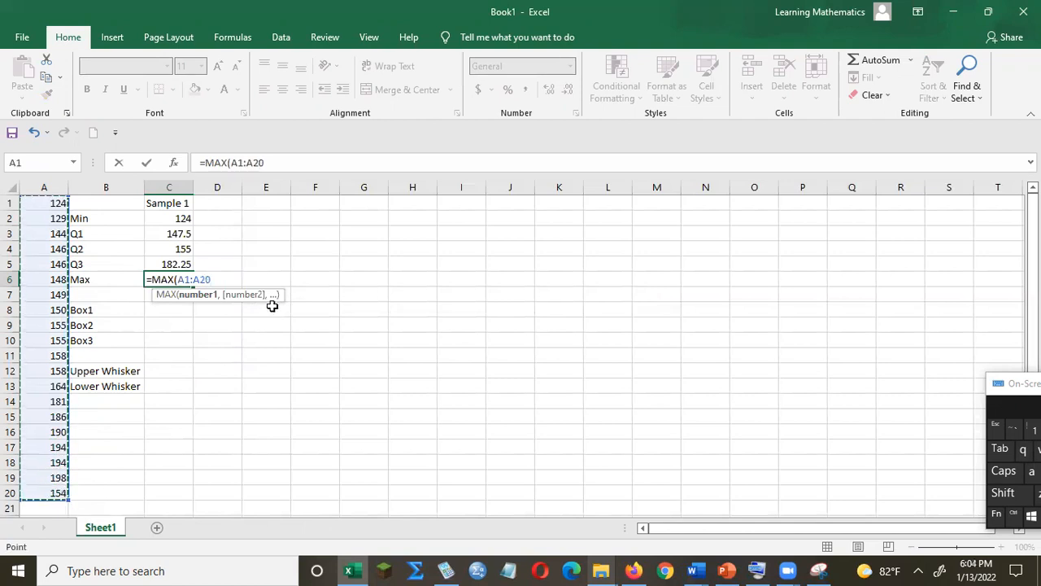
pyautogui.write(')')
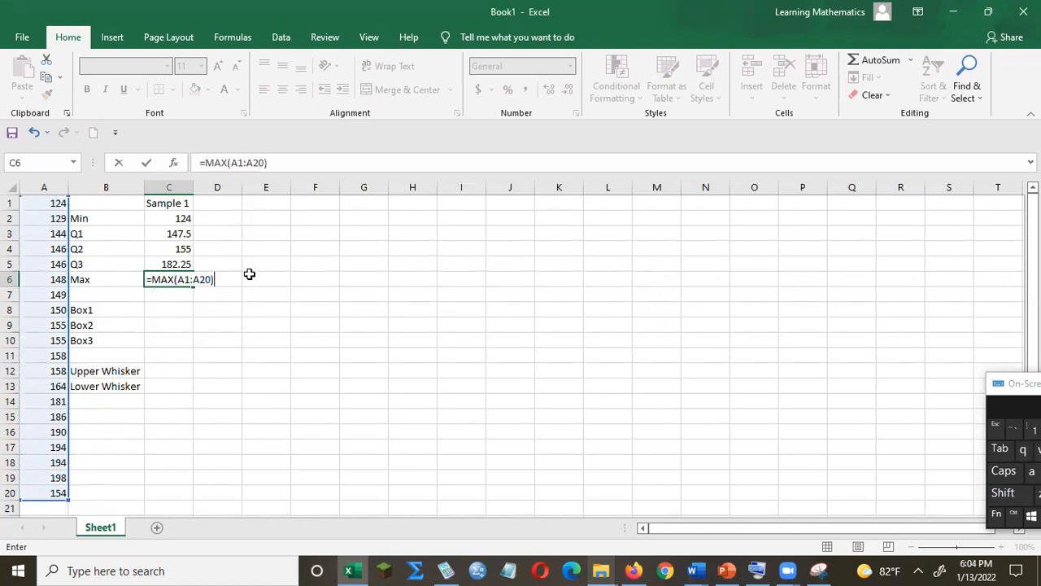
pyautogui.press('Return')
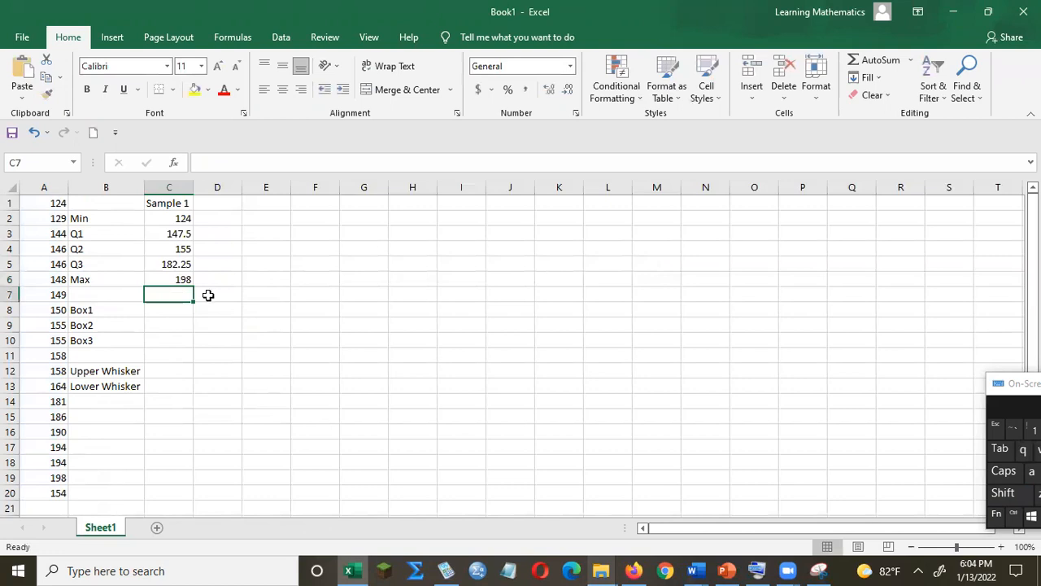
# Enter the formula =C3 in cell C8 so Box1 equals the first quartile.
pyautogui.click(165, 309)
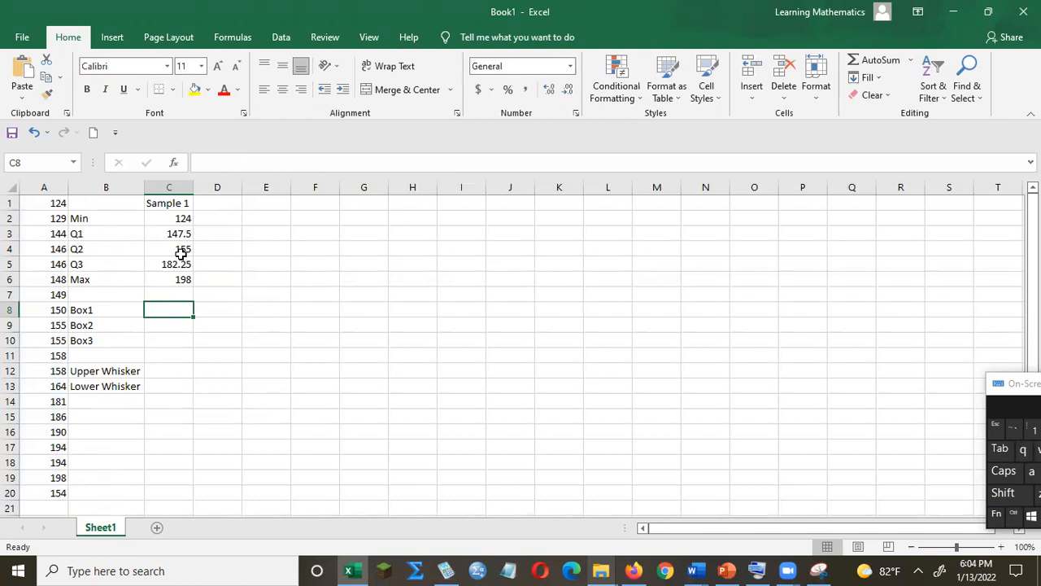
pyautogui.write('=')
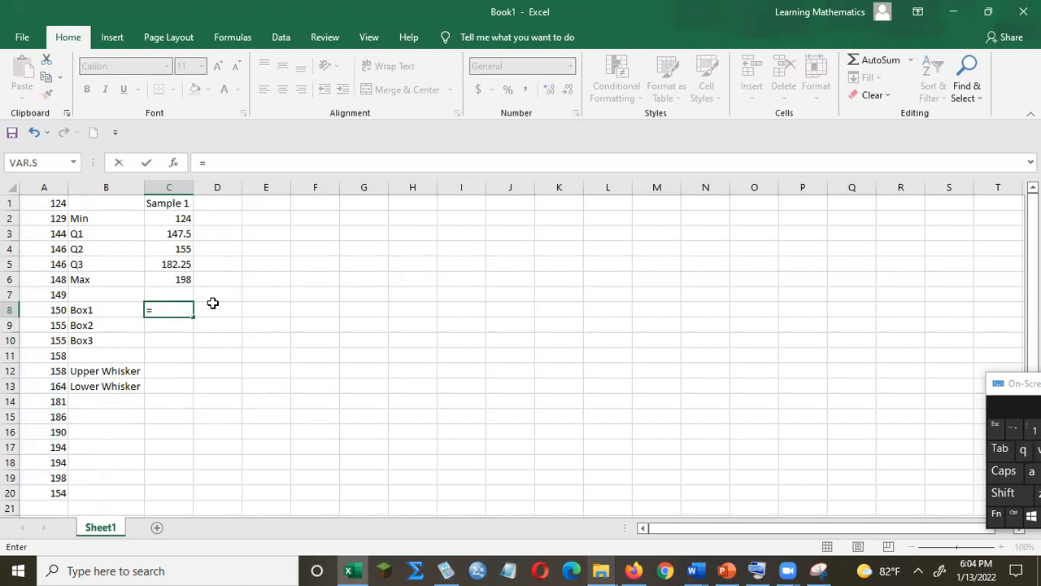
pyautogui.write('c3')
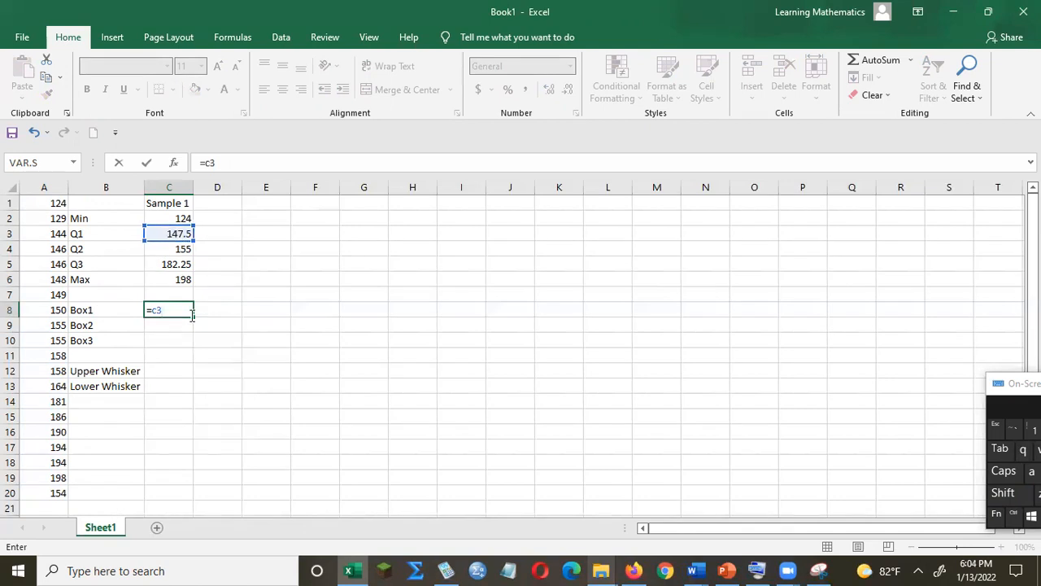
pyautogui.press('Return')
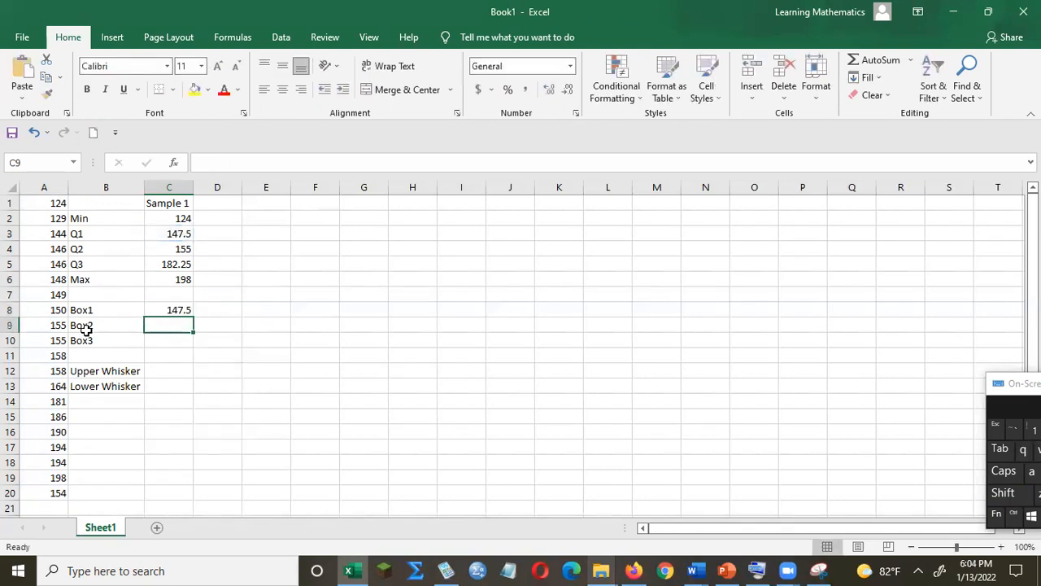
# Enter the formula =C4-C3 in cell C9 for Box2, the median minus the first quartile.
pyautogui.write('=')
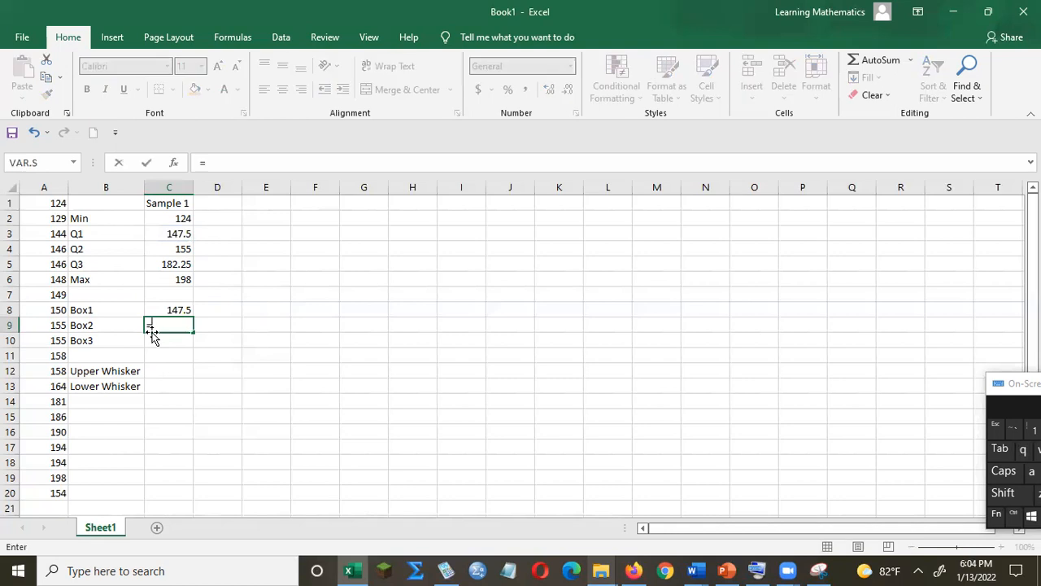
pyautogui.click(168, 249)
pyautogui.write('-')
pyautogui.click(175, 235)
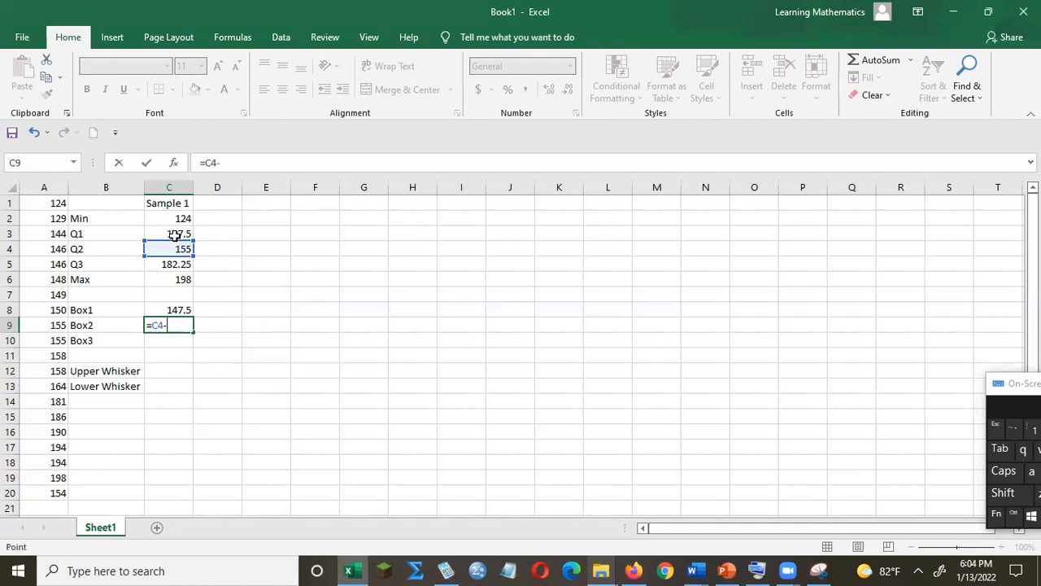
pyautogui.press('Return')
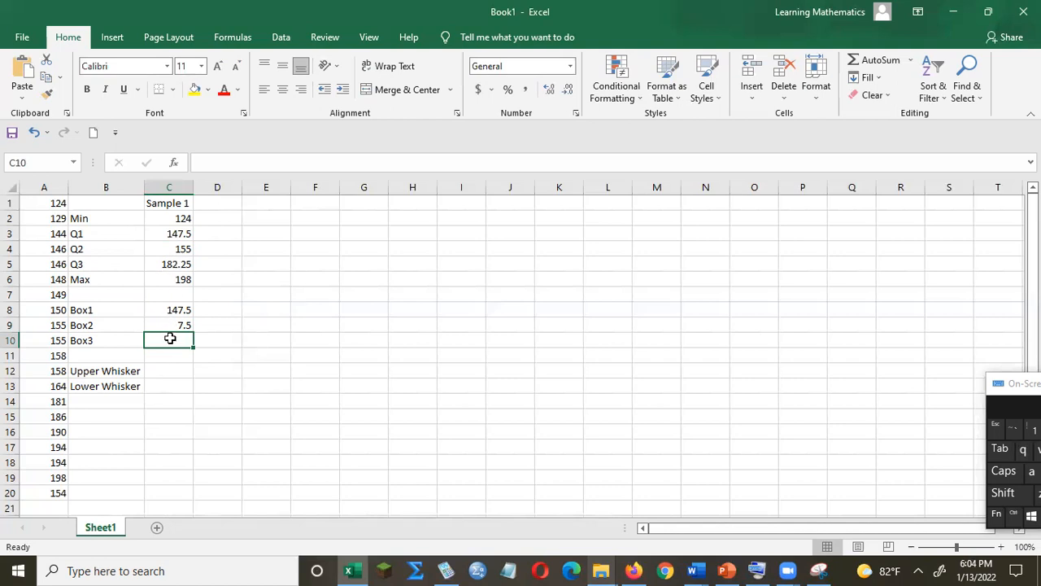
# Enter the formula =C5-C4 in cell C10 for Box3, the third quartile minus the median.
pyautogui.write('=')
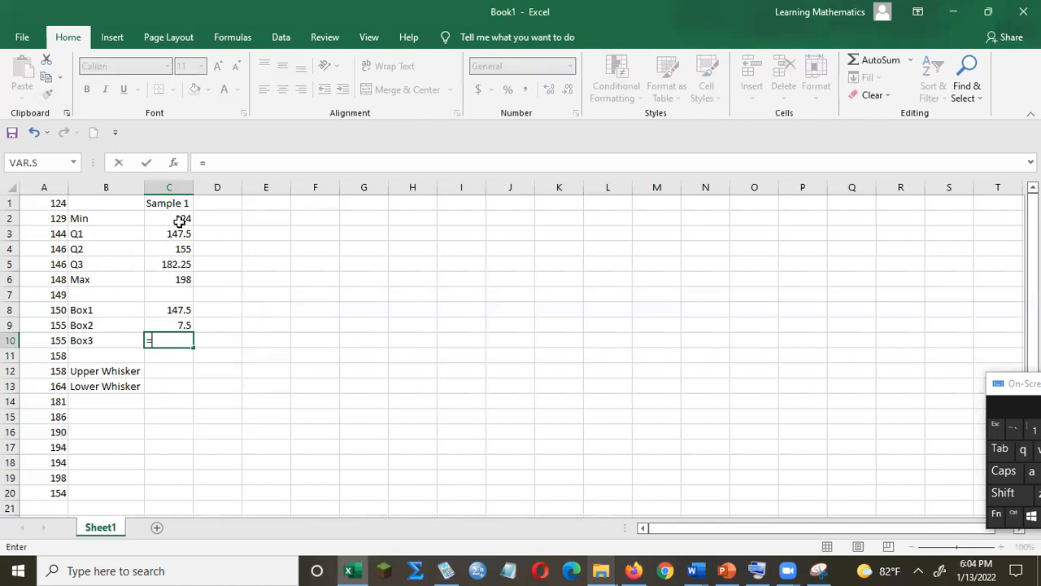
pyautogui.click(173, 265)
pyautogui.write('-')
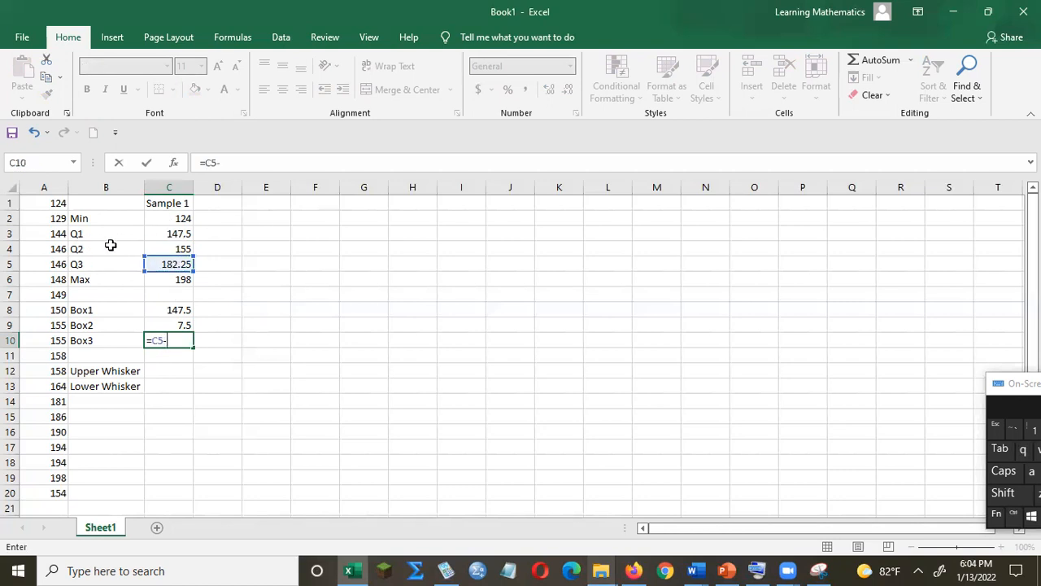
pyautogui.click(187, 248)
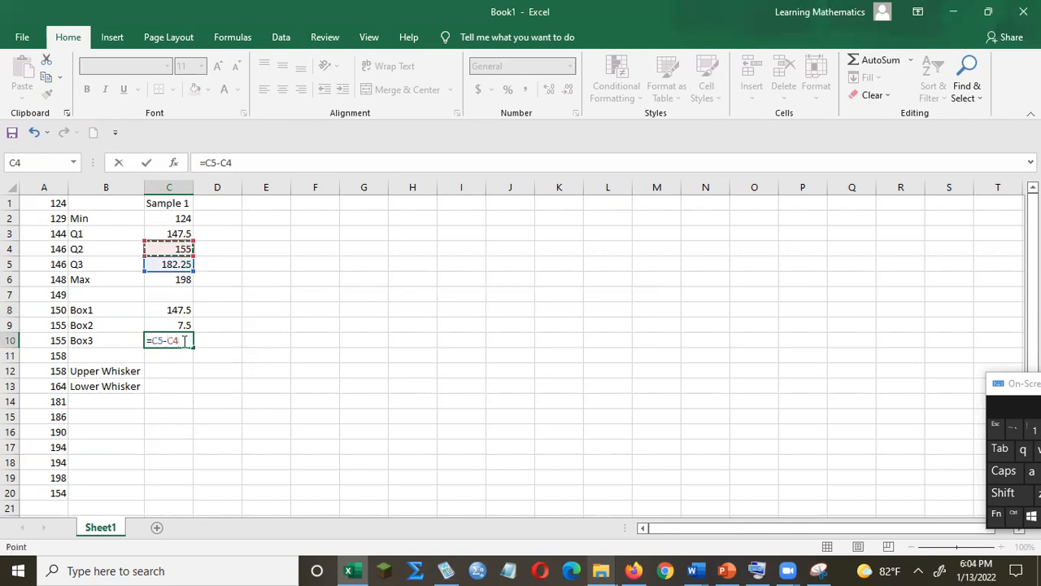
pyautogui.press('Return')
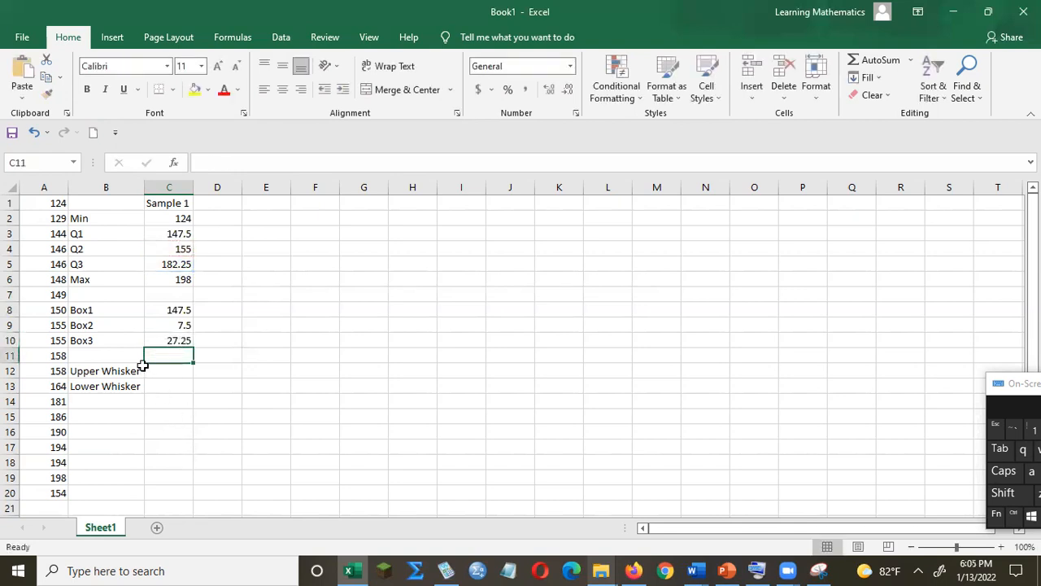
# Enter the formula =C6-C5 in cell C12 for the upper whisker, the maximum minus the third quartile.
pyautogui.click(170, 371)
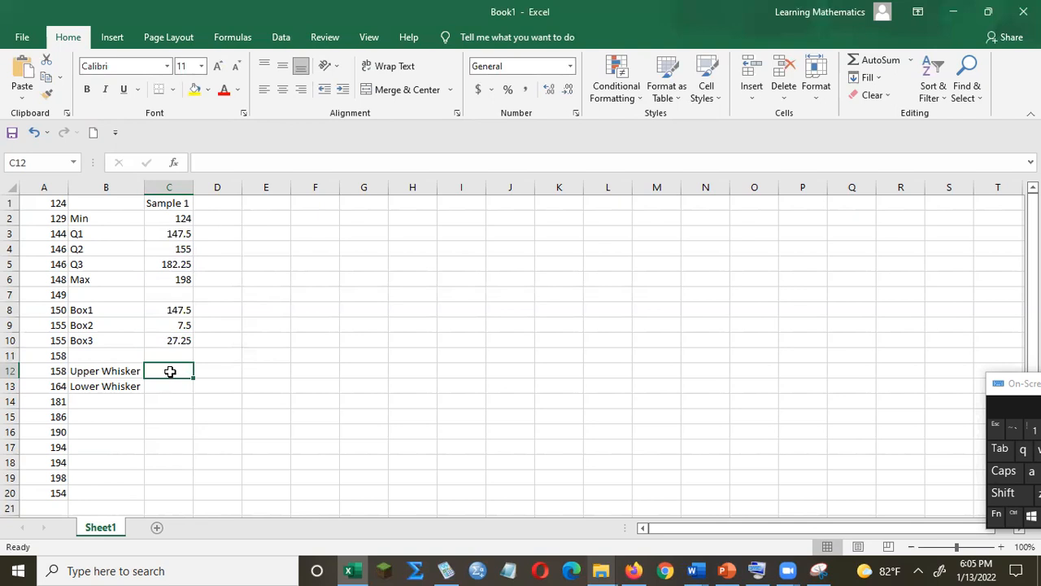
pyautogui.write('=')
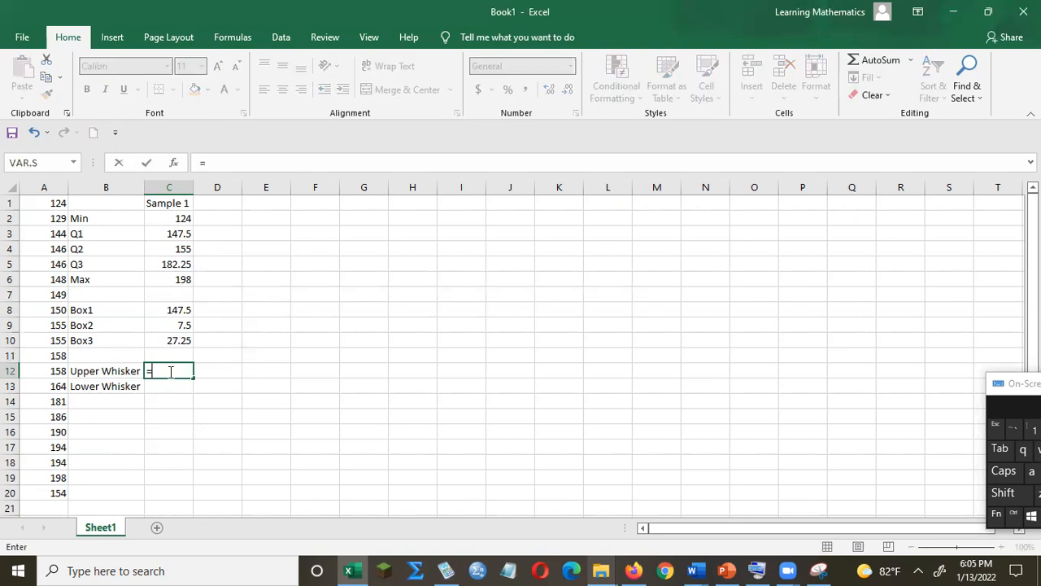
pyautogui.click(172, 280)
pyautogui.press('Return')
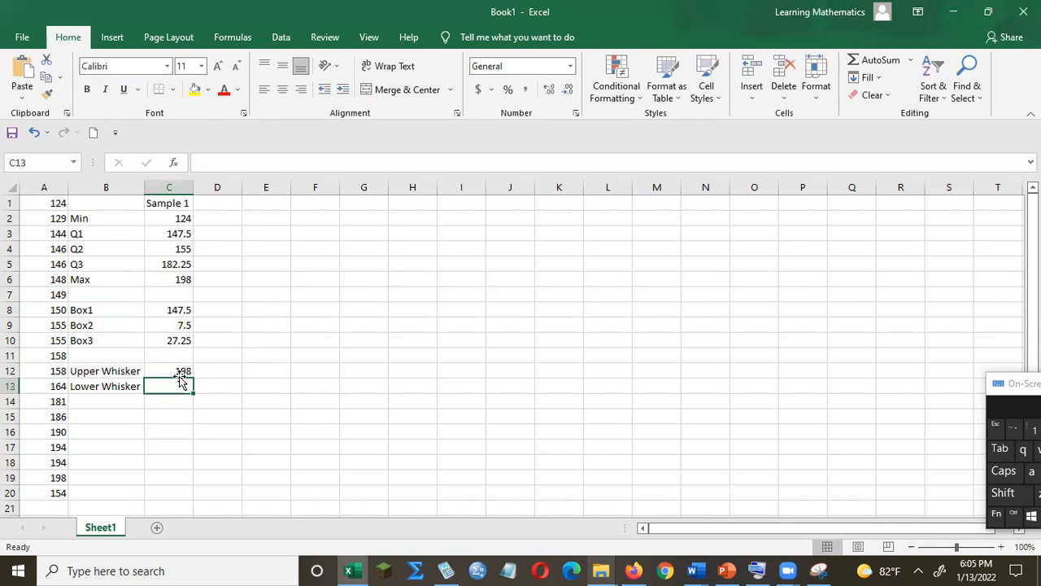
pyautogui.click(179, 370)
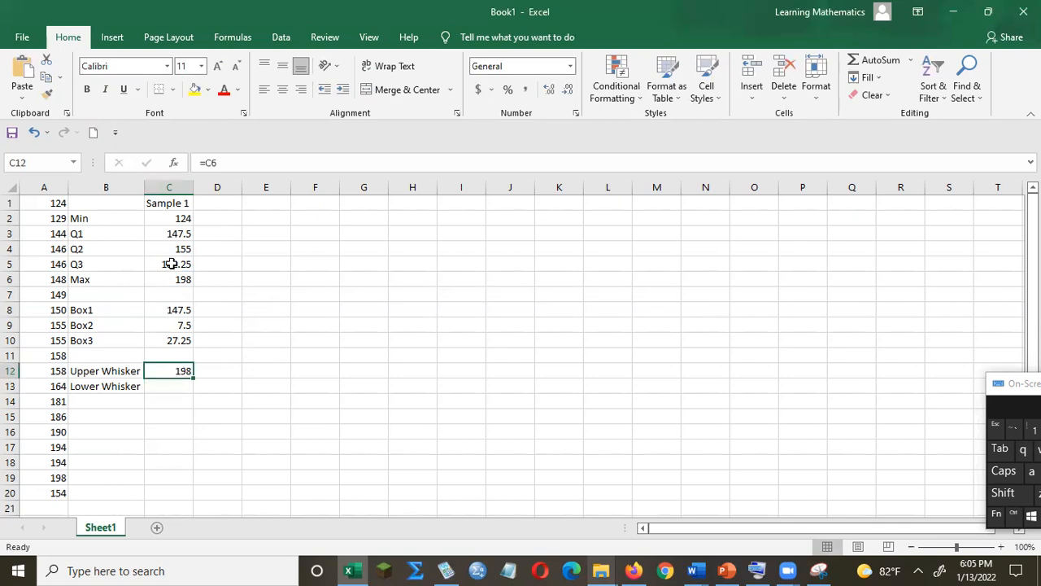
pyautogui.click(225, 160)
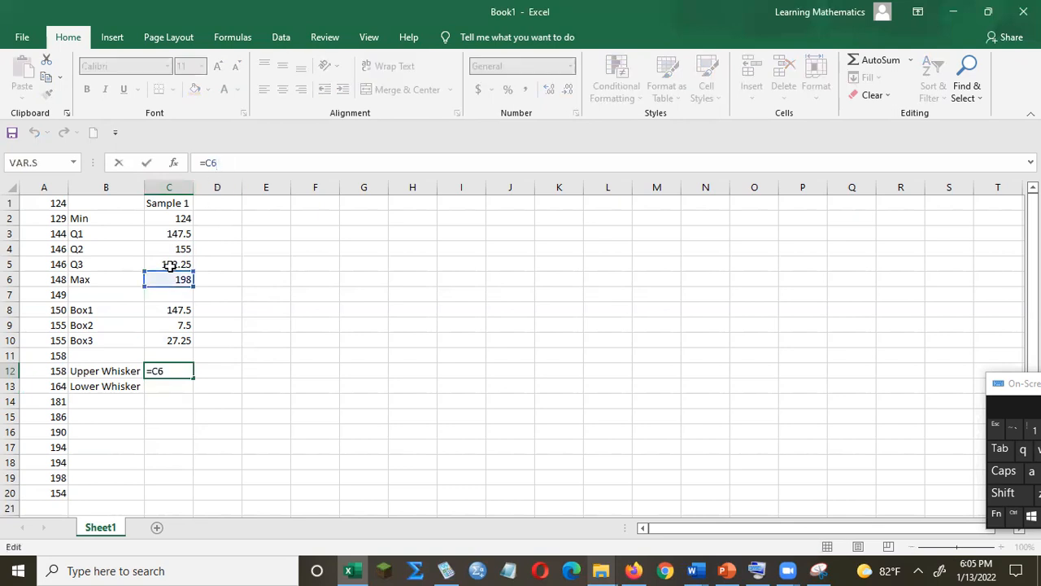
pyautogui.write('-')
pyautogui.click(181, 261)
pyautogui.press('Return')
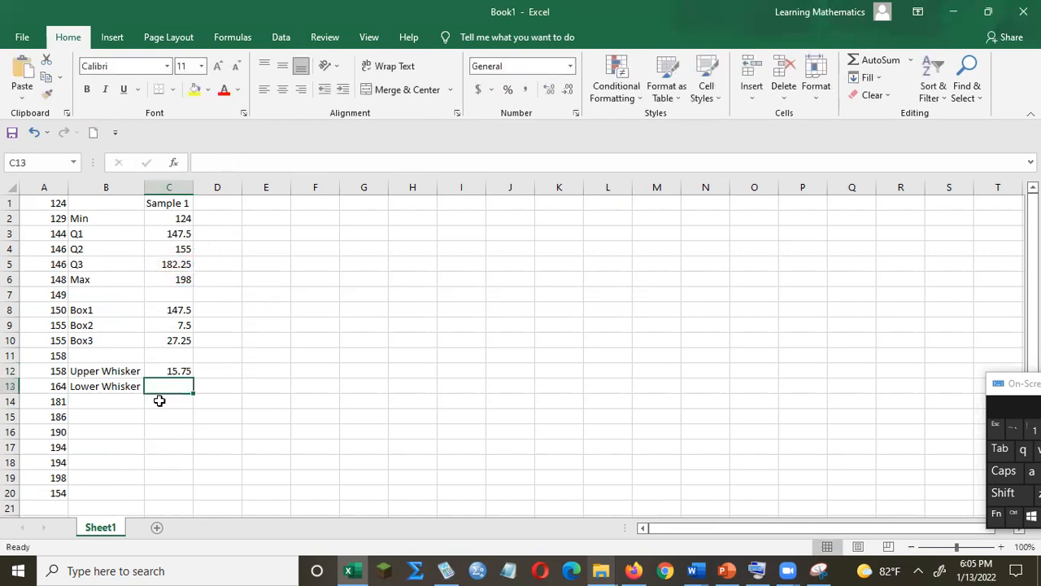
# Enter the formula =C3-C2 in cell C13 for the lower whisker, the first quartile minus the minimum.
pyautogui.write('=')
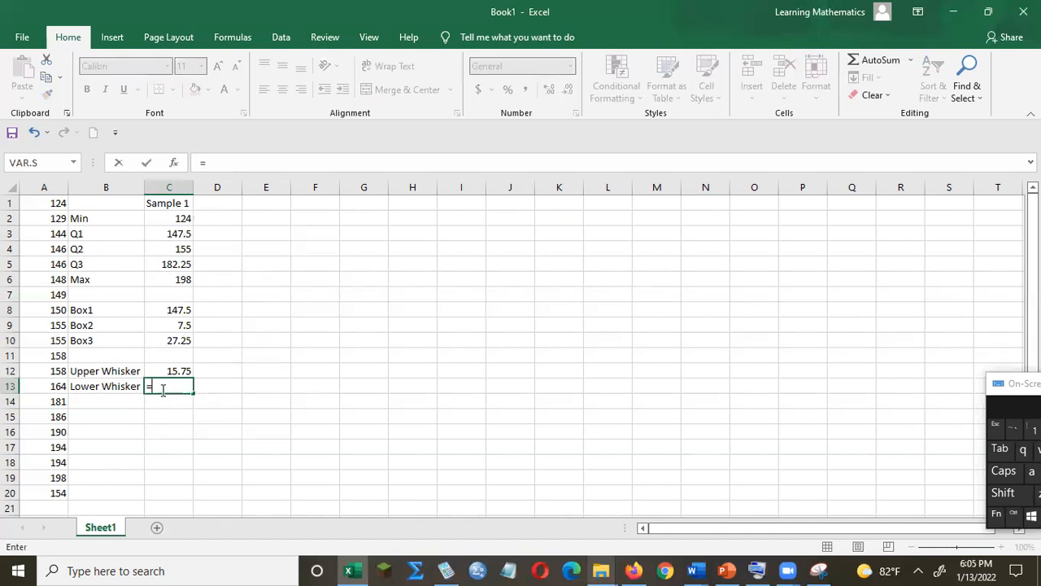
pyautogui.click(174, 237)
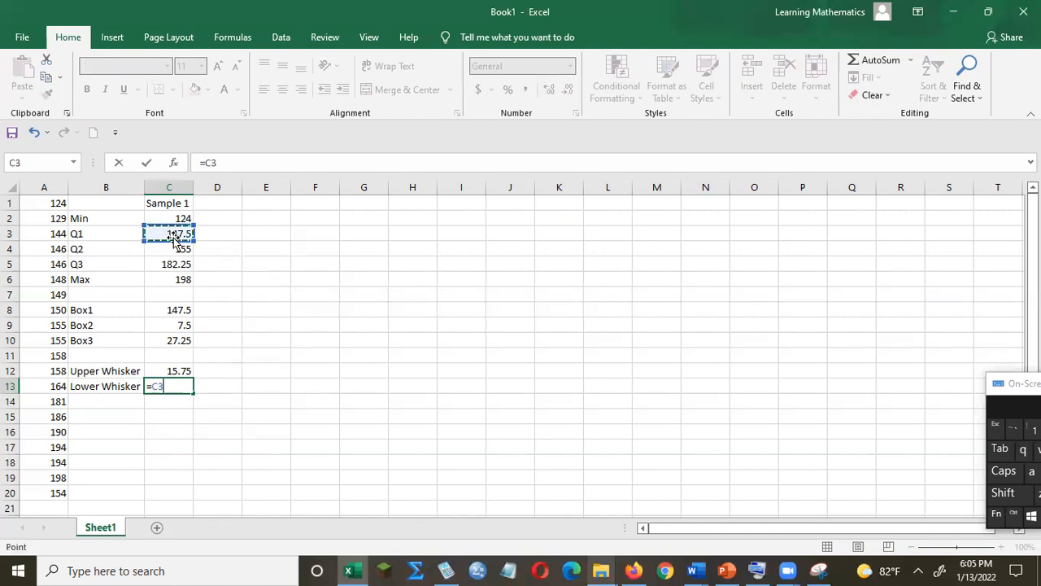
pyautogui.write('-')
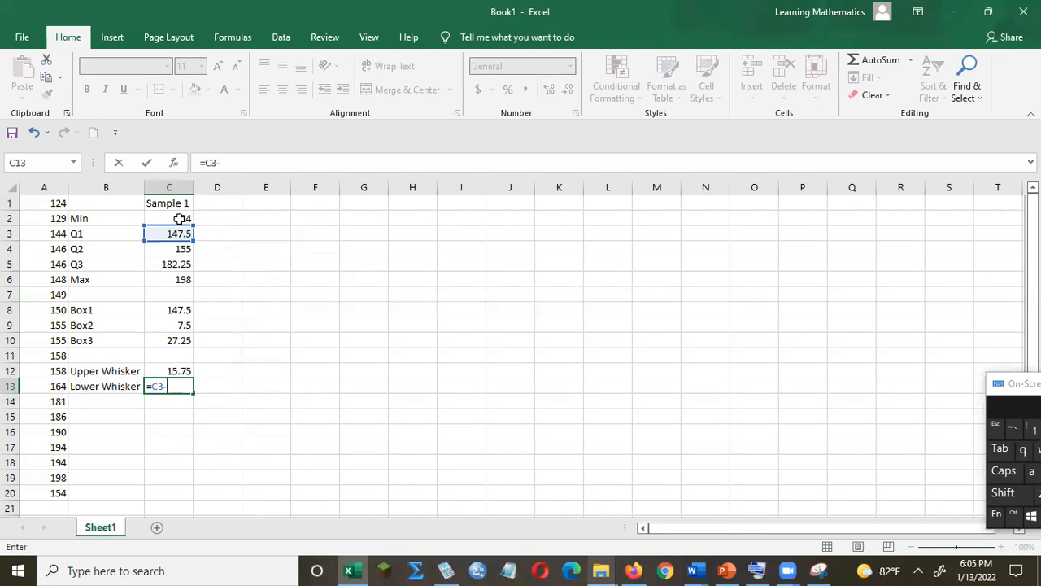
pyautogui.click(179, 219)
pyautogui.press('Return')
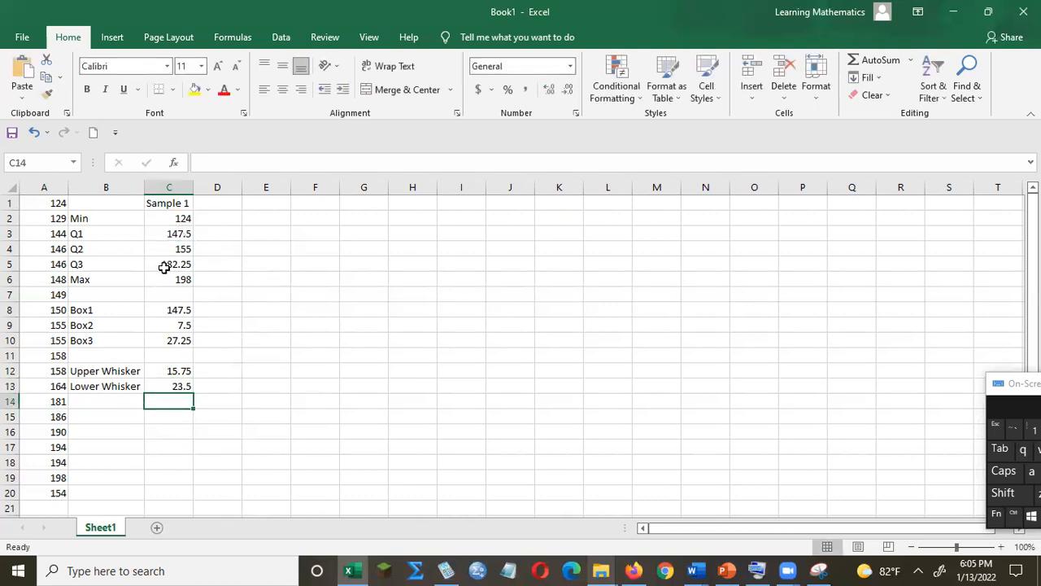
# Insert a 2-D stacked column chart from the Sample 1 header and the Box1 to Box3 labels and values.
pyautogui.click(108, 208)
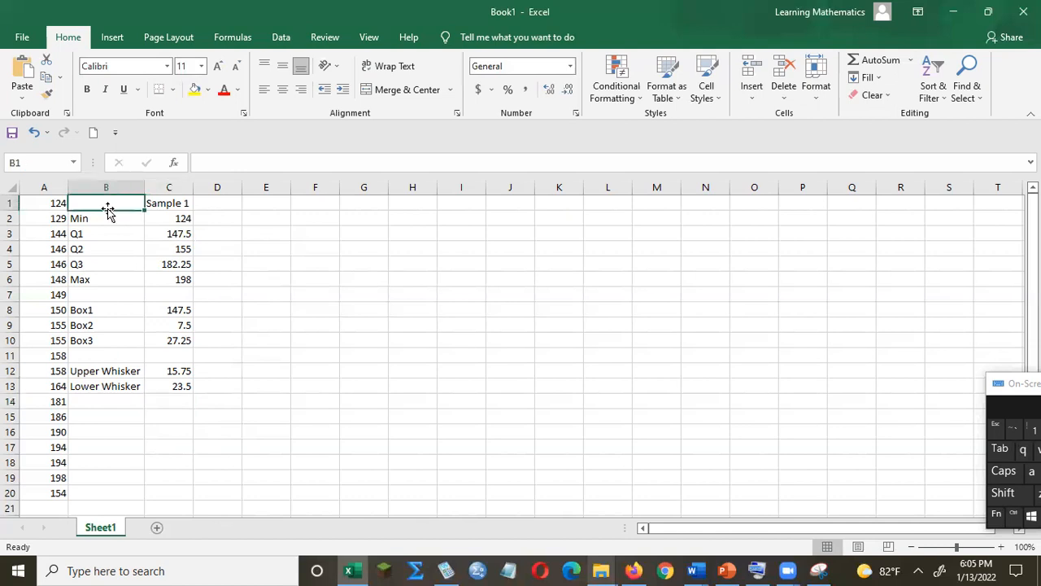
pyautogui.hotkey('shift', 'Right')
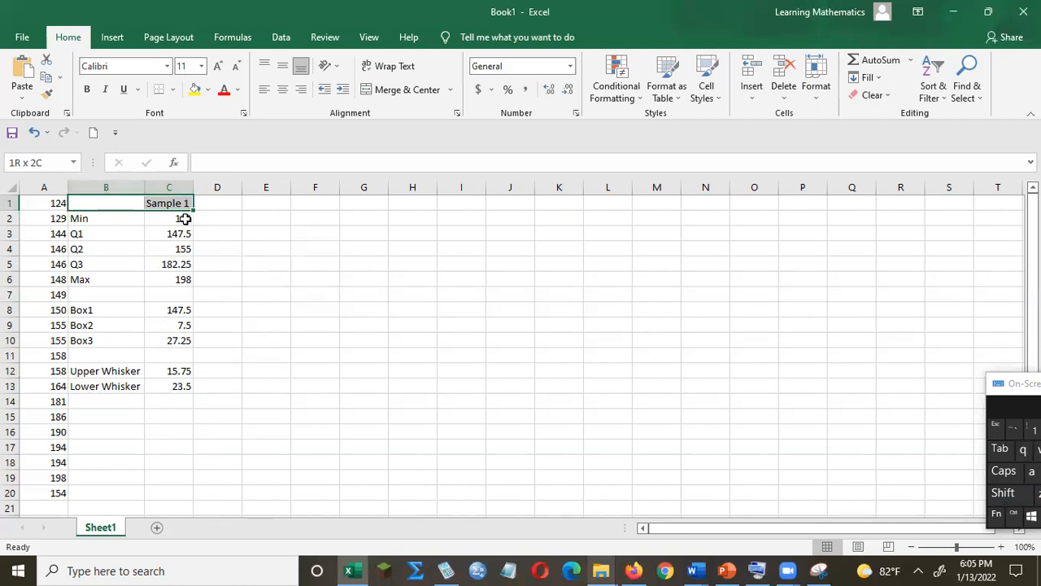
pyautogui.moveTo(93, 310); pyautogui.dragTo(174, 342)
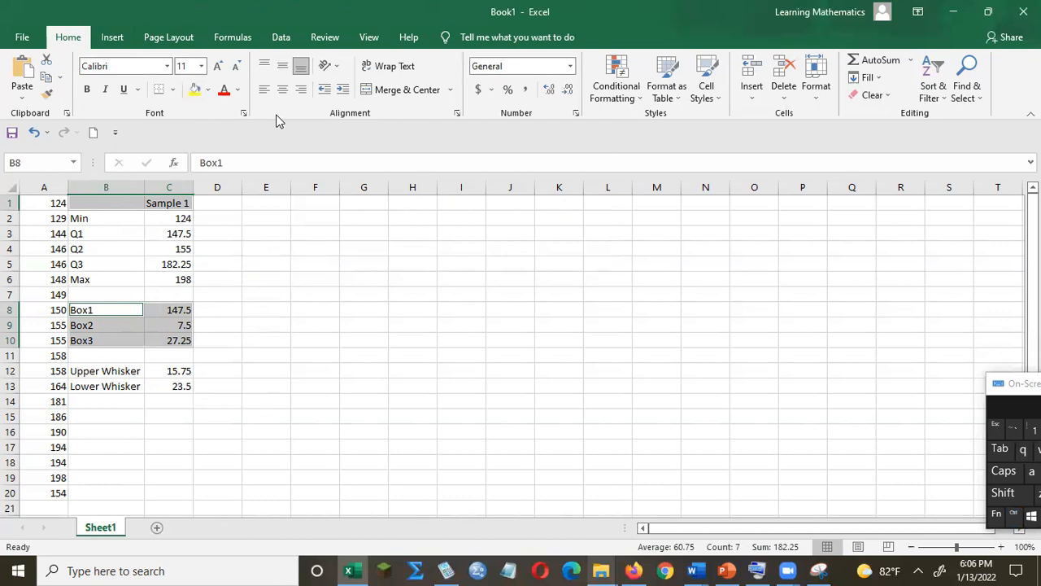
pyautogui.click(122, 35)
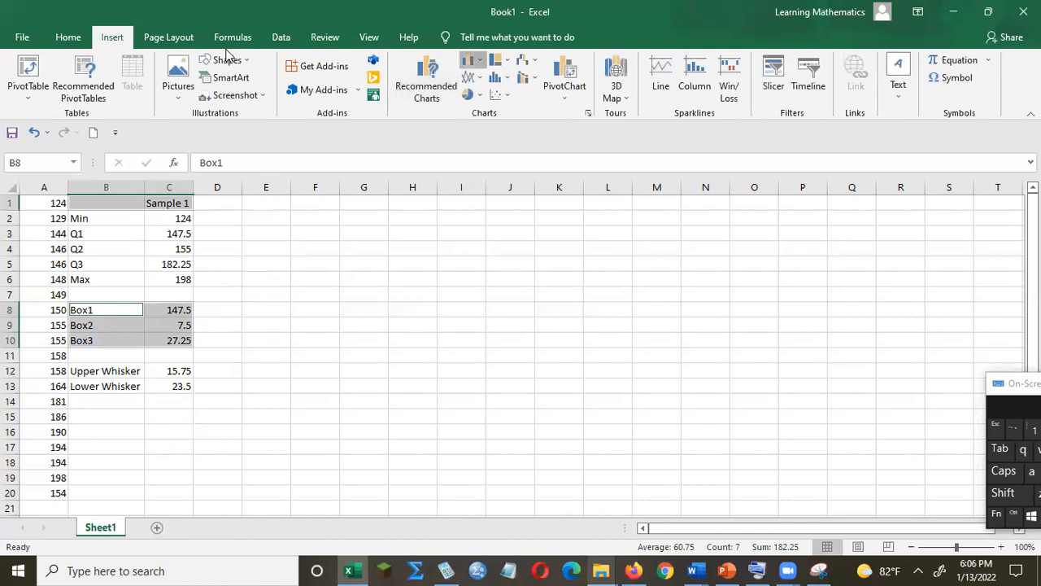
pyautogui.click(472, 60)
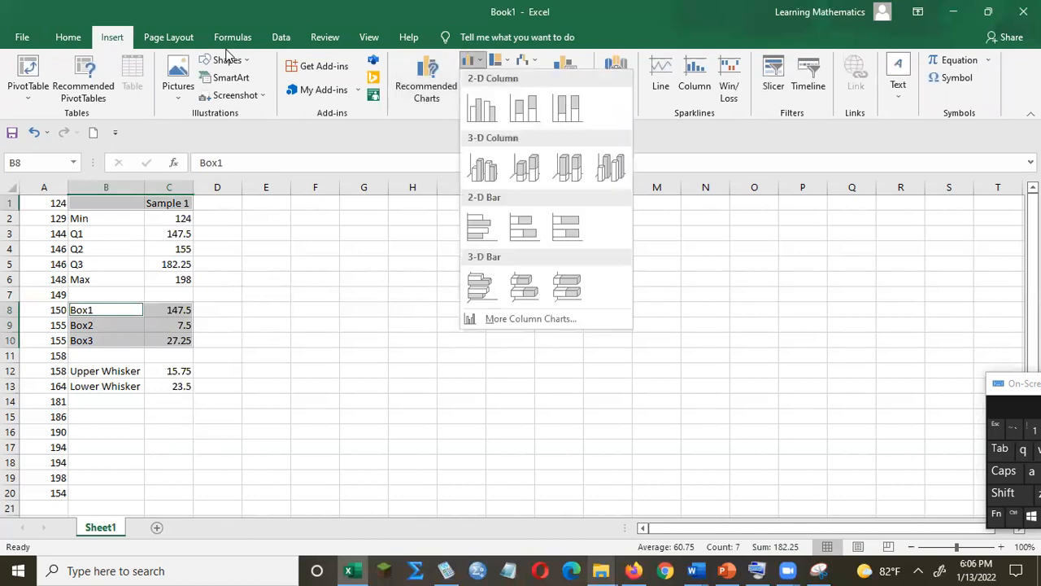
pyautogui.click(526, 112)
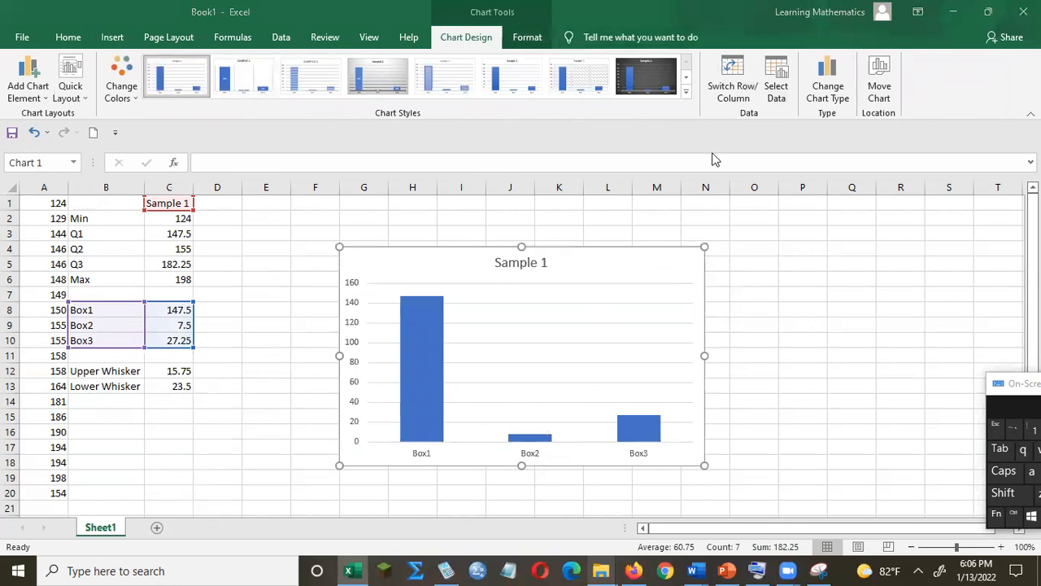
# Switch the chart's rows and columns and delete its horizontal axis.
pyautogui.click(735, 76)
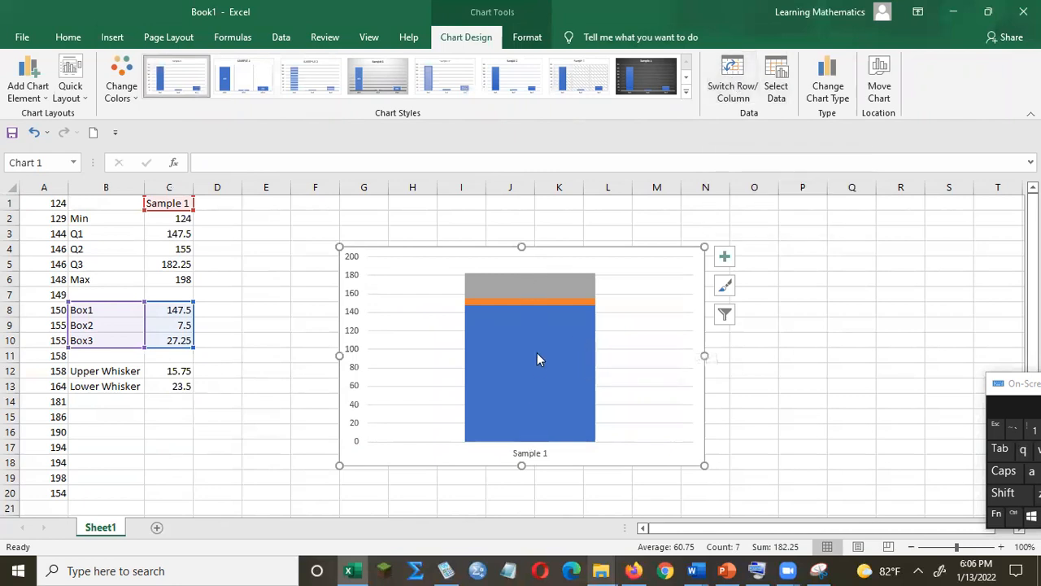
pyautogui.click(537, 456)
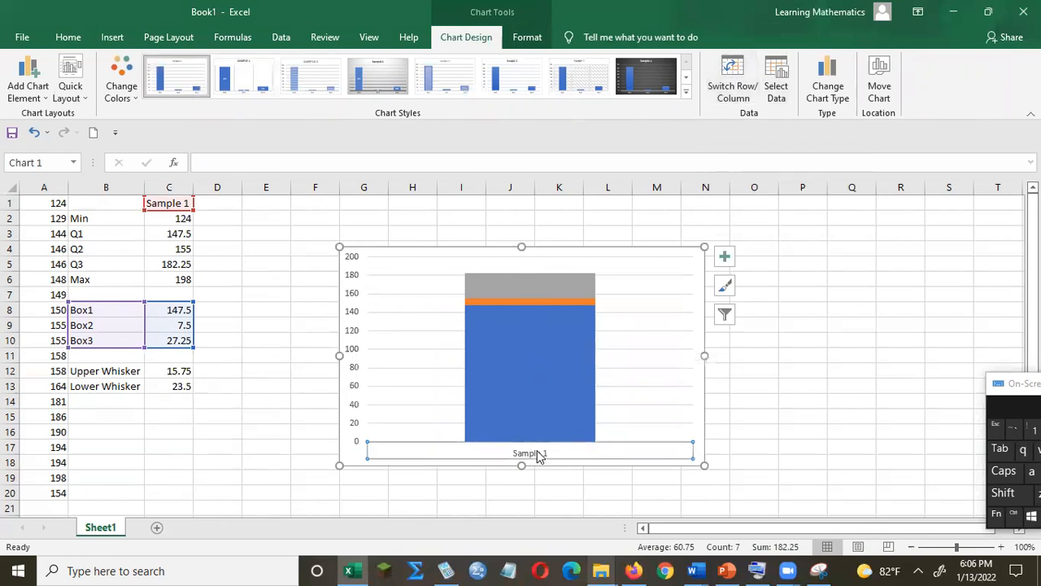
pyautogui.press('Delete')
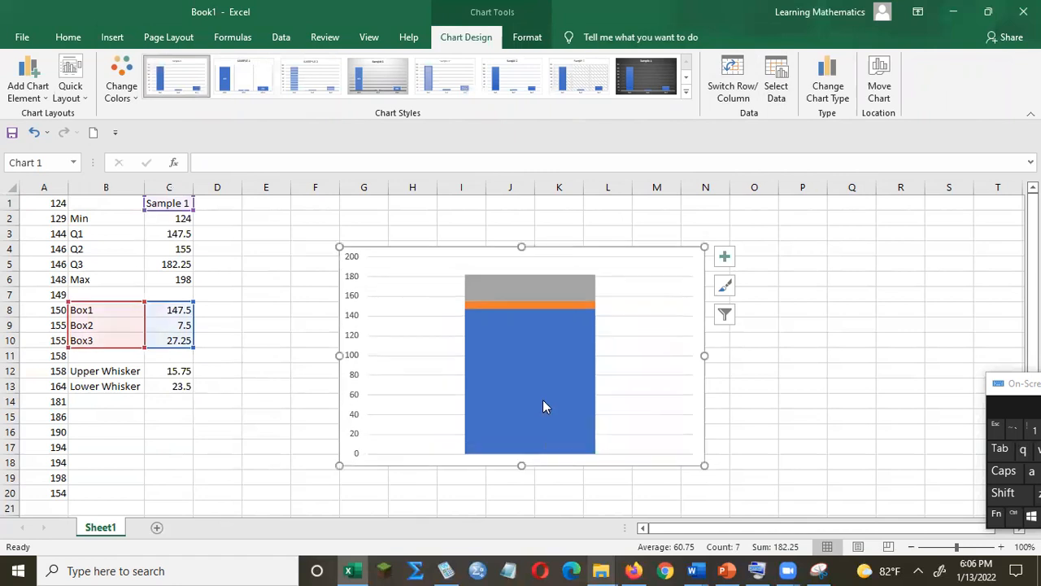
# Format the Box1 data series to have no fill.
pyautogui.click(542, 399)
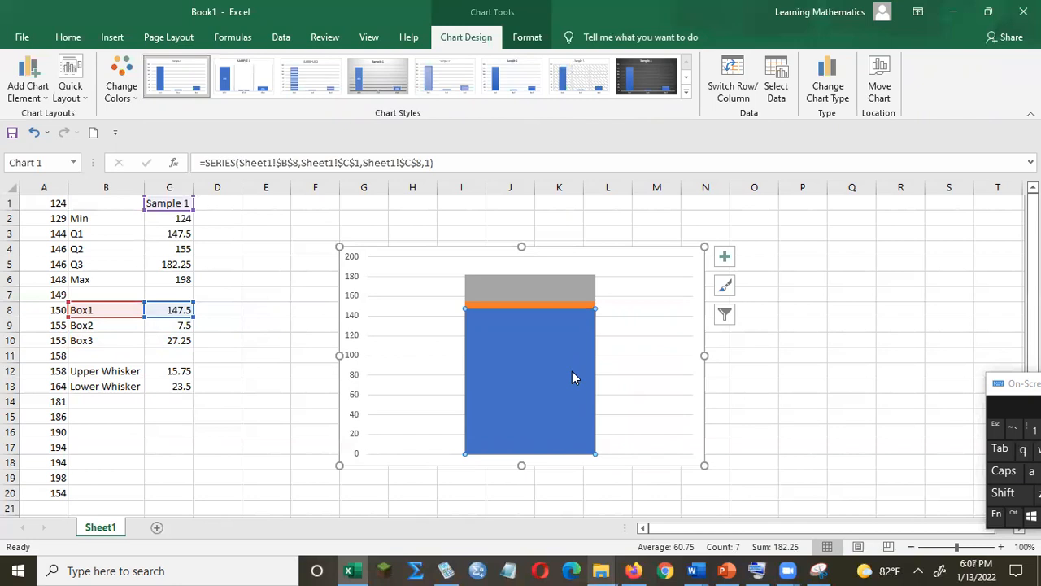
pyautogui.hotkey('shift', 'F10')
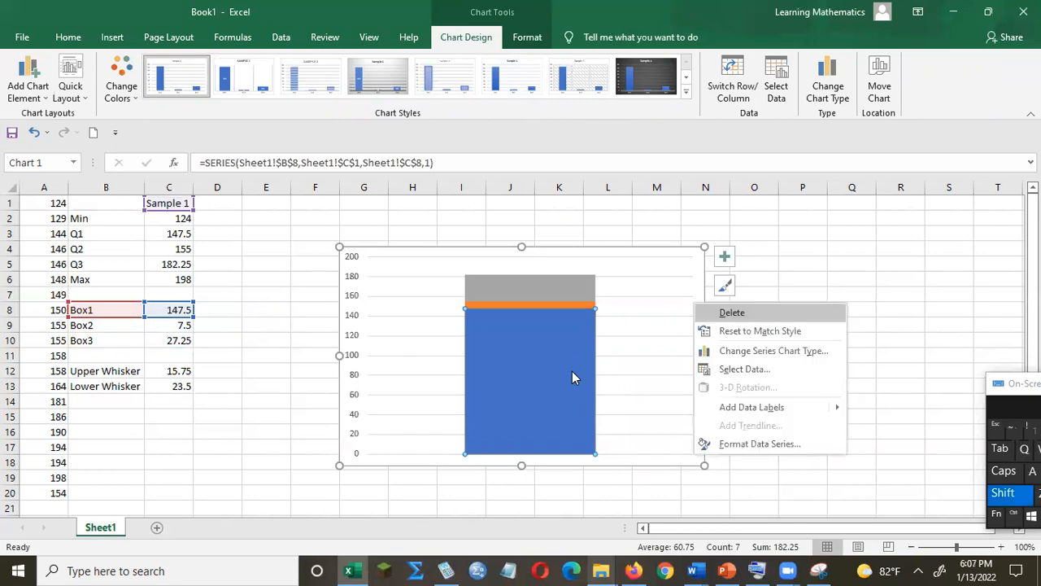
pyautogui.click(743, 444)
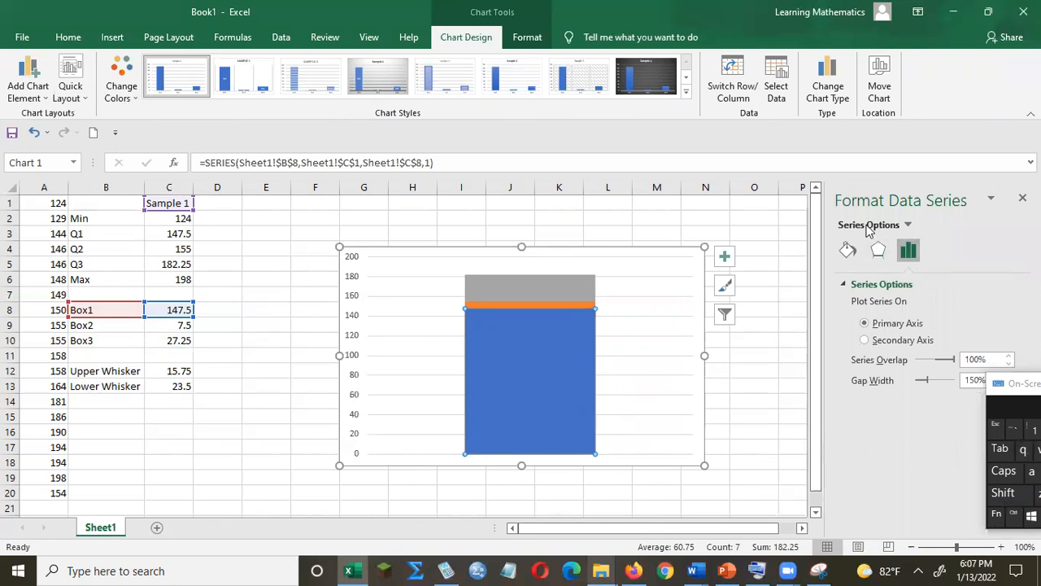
pyautogui.click(848, 248)
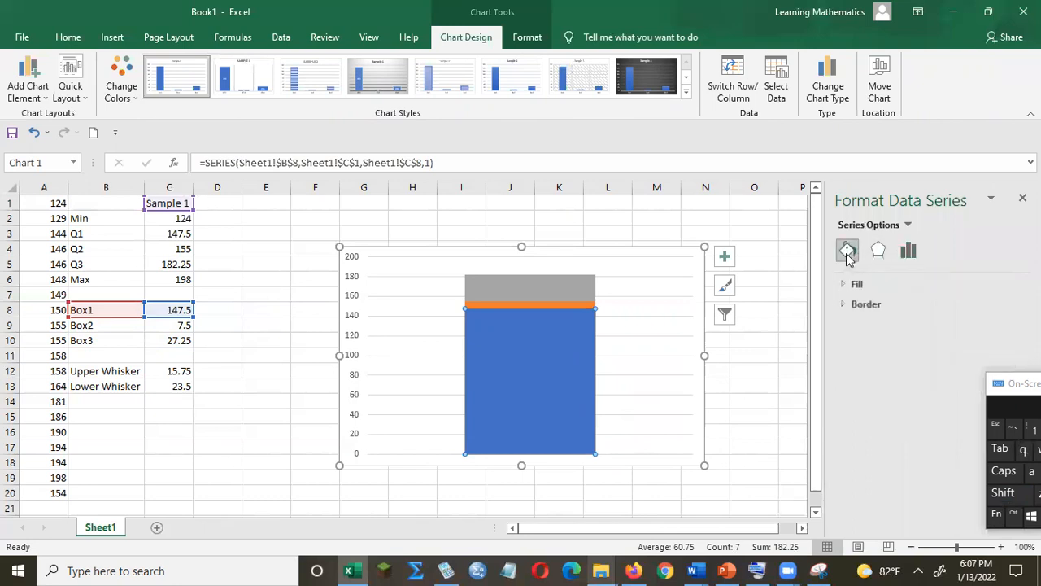
pyautogui.click(856, 284)
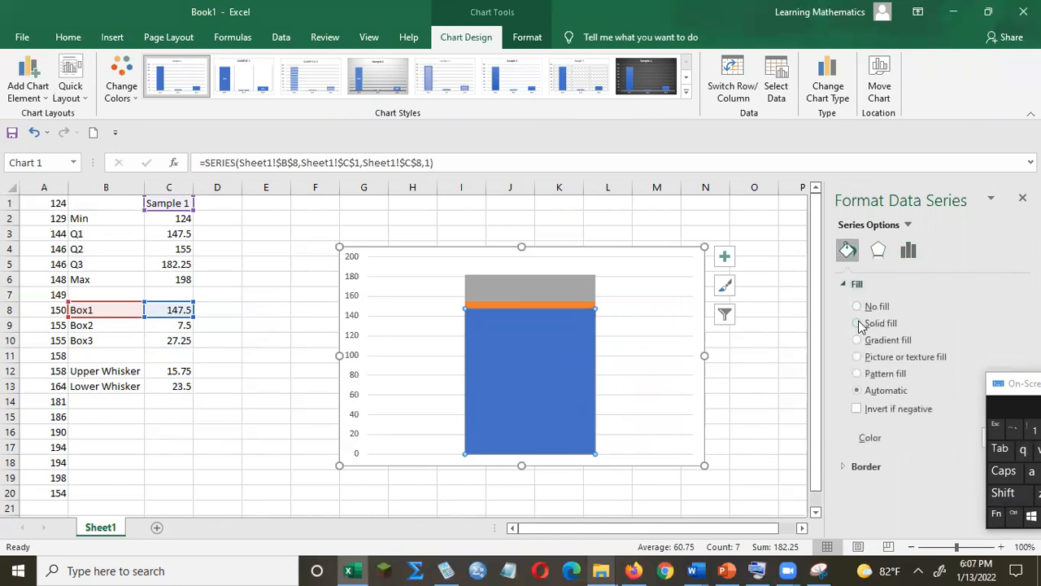
pyautogui.click(857, 307)
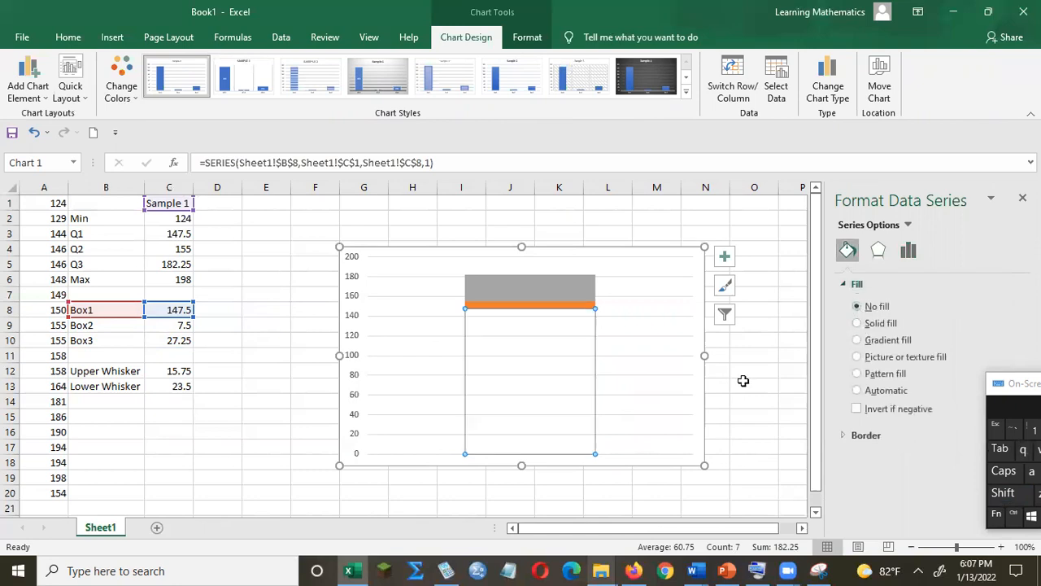
pyautogui.moveTo(529, 413)
# Add error bars to the Box1 series through the more error bar options.
pyautogui.click(24, 92)
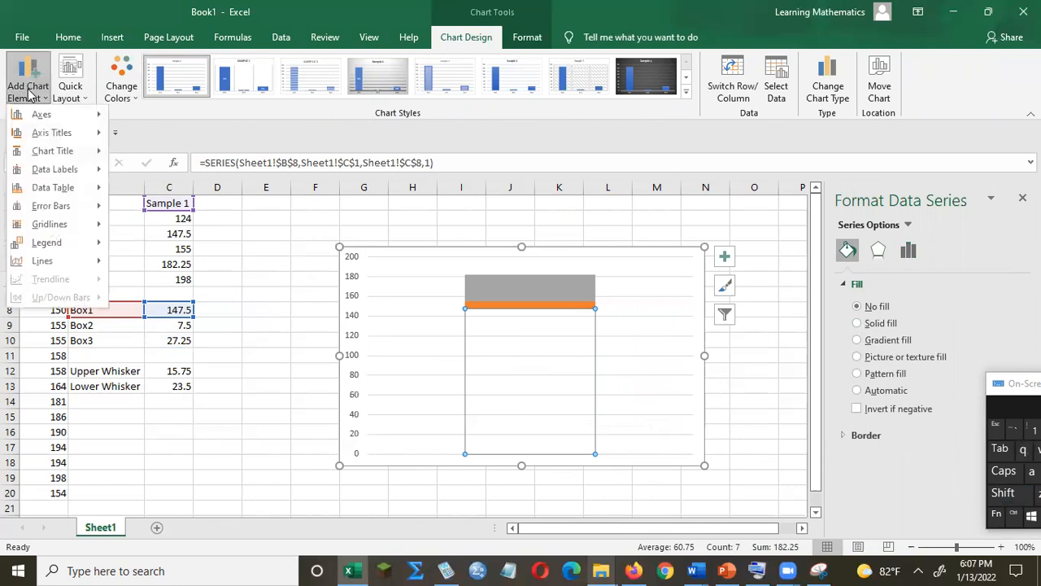
pyautogui.moveTo(68, 213)
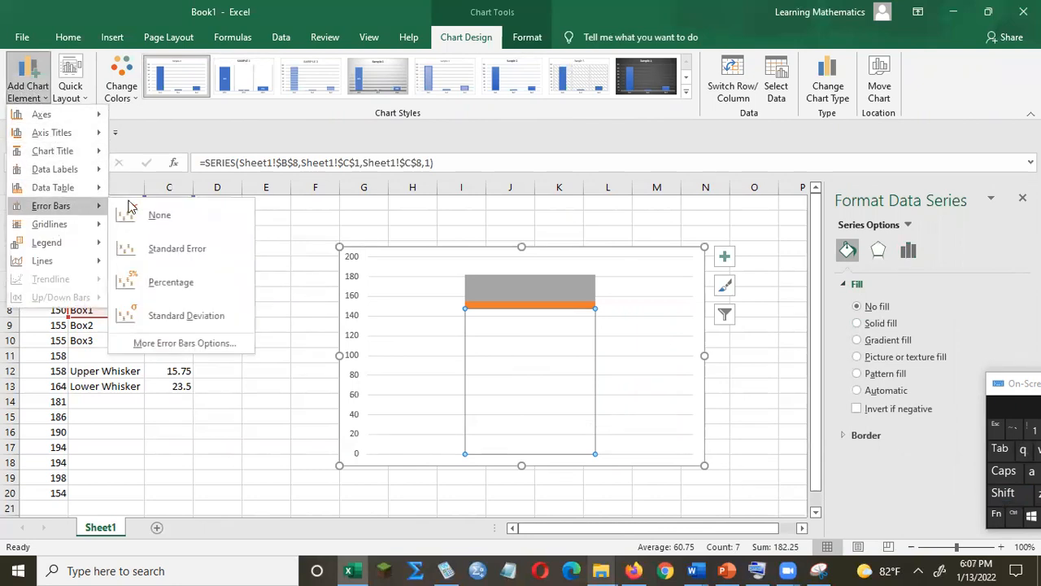
pyautogui.click(183, 343)
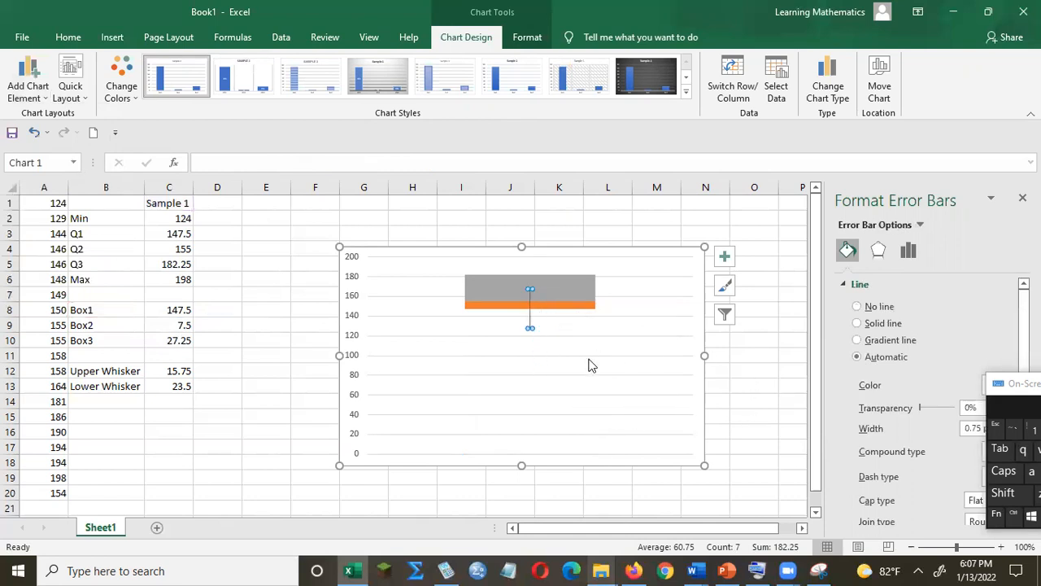
# Set the Box1 error bars to a custom negative error value taken from the Lower Whisker cell C13.
pyautogui.click(909, 251)
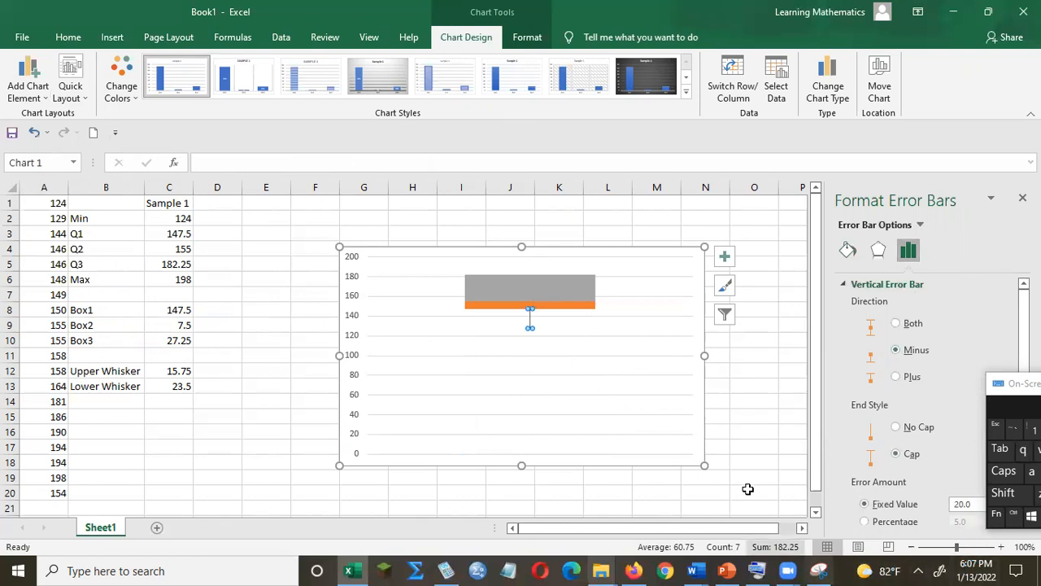
pyautogui.moveTo(1009, 389); pyautogui.dragTo(963, 274)
pyautogui.moveTo(1024, 442); pyautogui.dragTo(1024, 500)
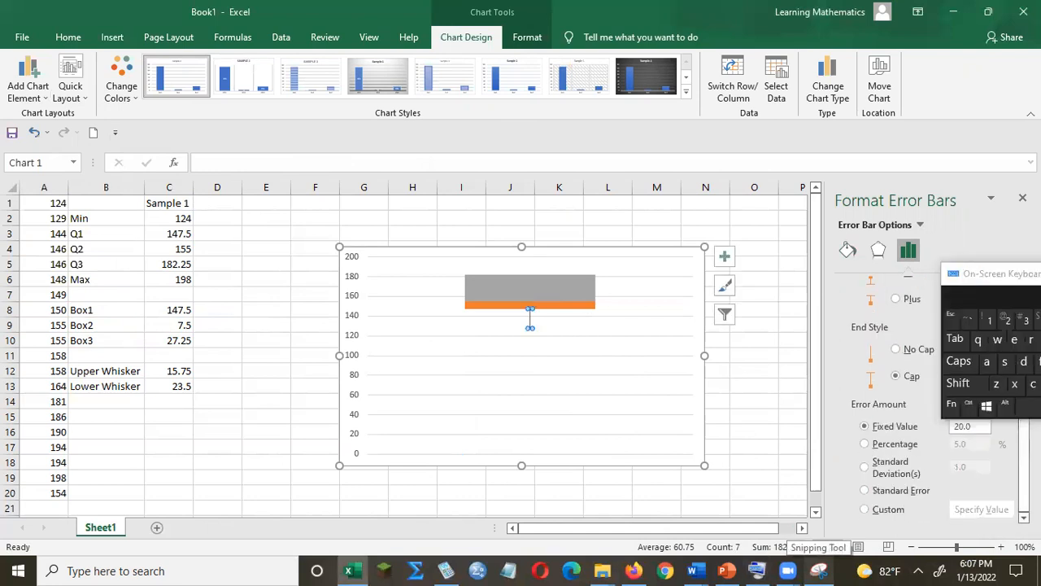
pyautogui.click(875, 511)
pyautogui.click(960, 512)
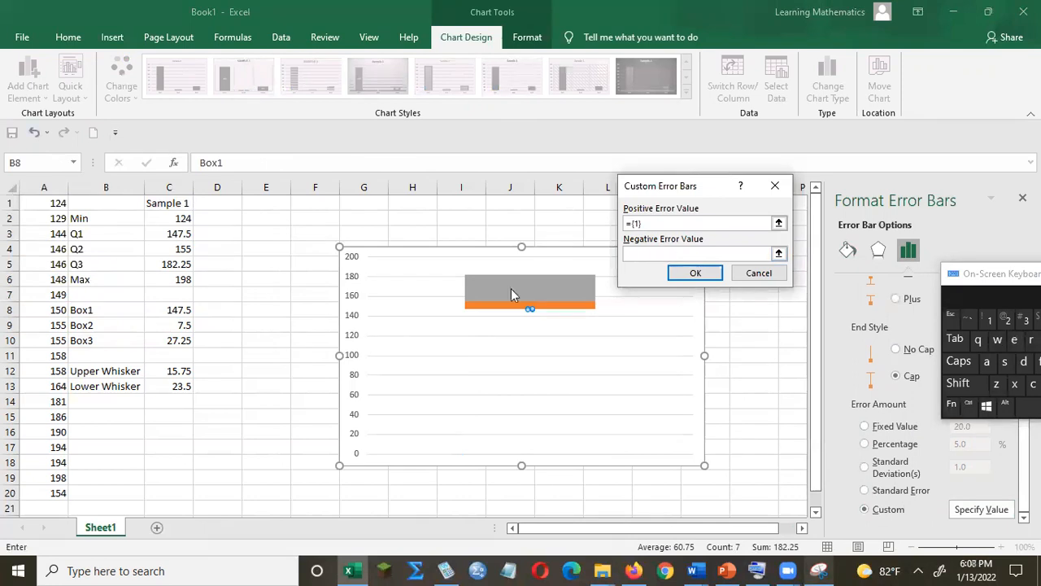
pyautogui.click(170, 389)
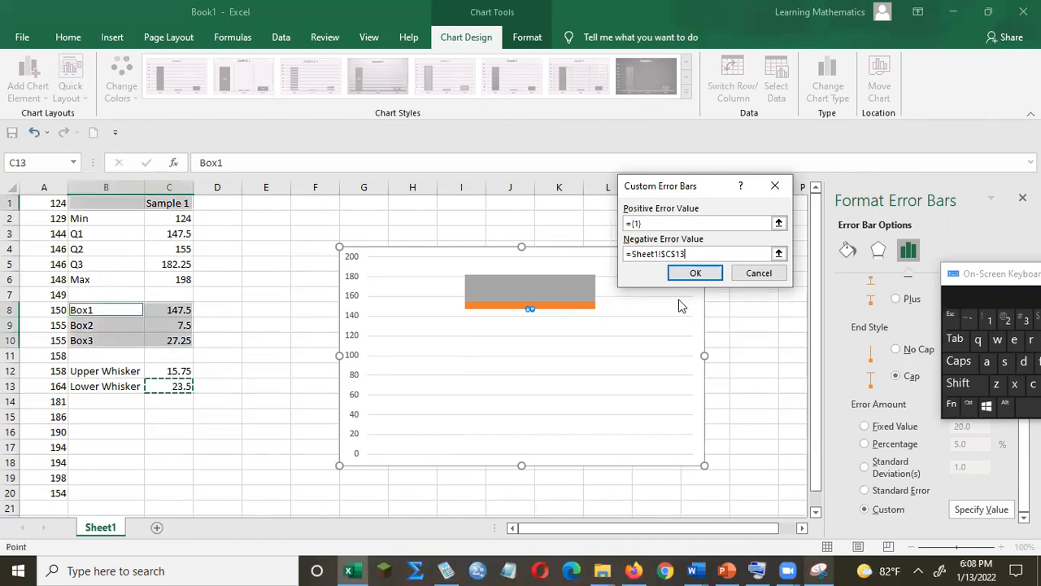
pyautogui.click(693, 276)
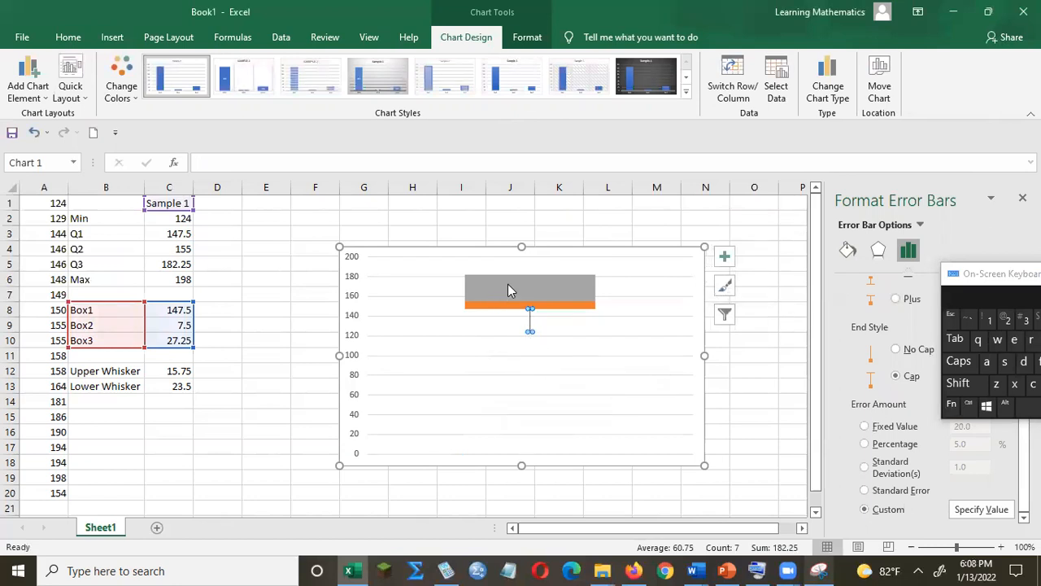
# Add error bars to the Box3 series through the more error bar options.
pyautogui.click(534, 278)
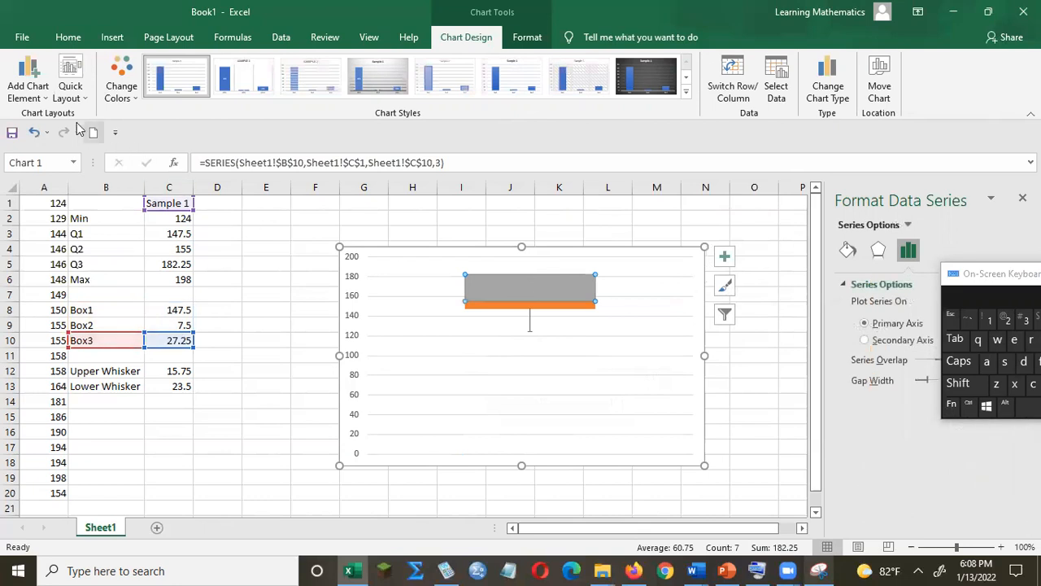
pyautogui.click(28, 91)
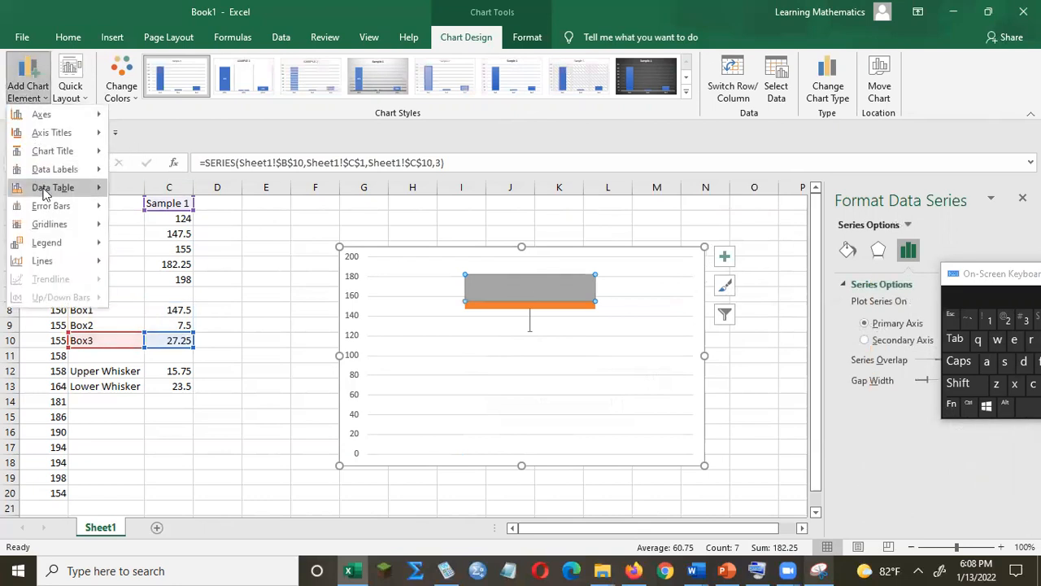
pyautogui.moveTo(64, 209)
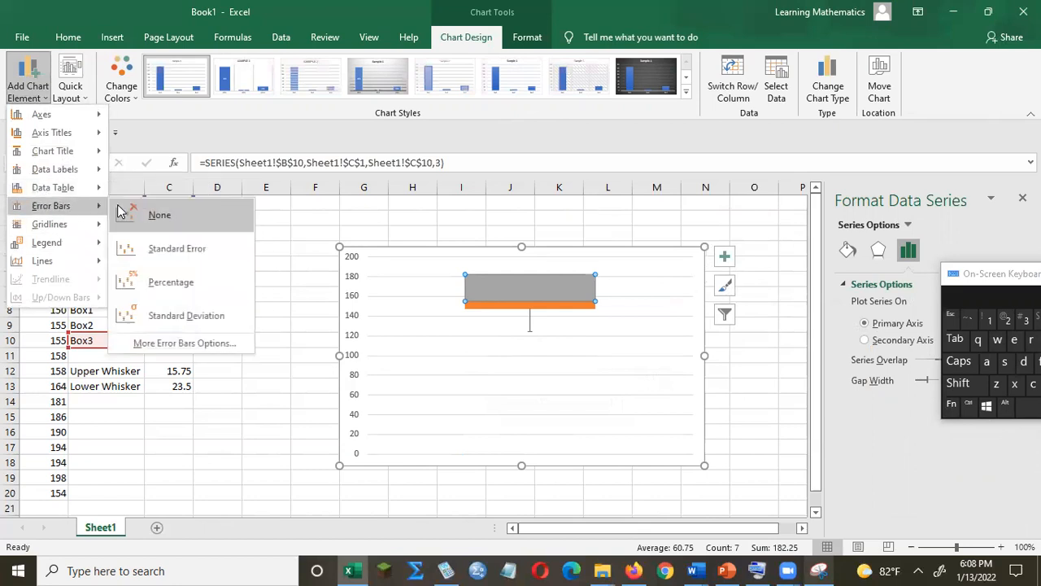
pyautogui.click(179, 342)
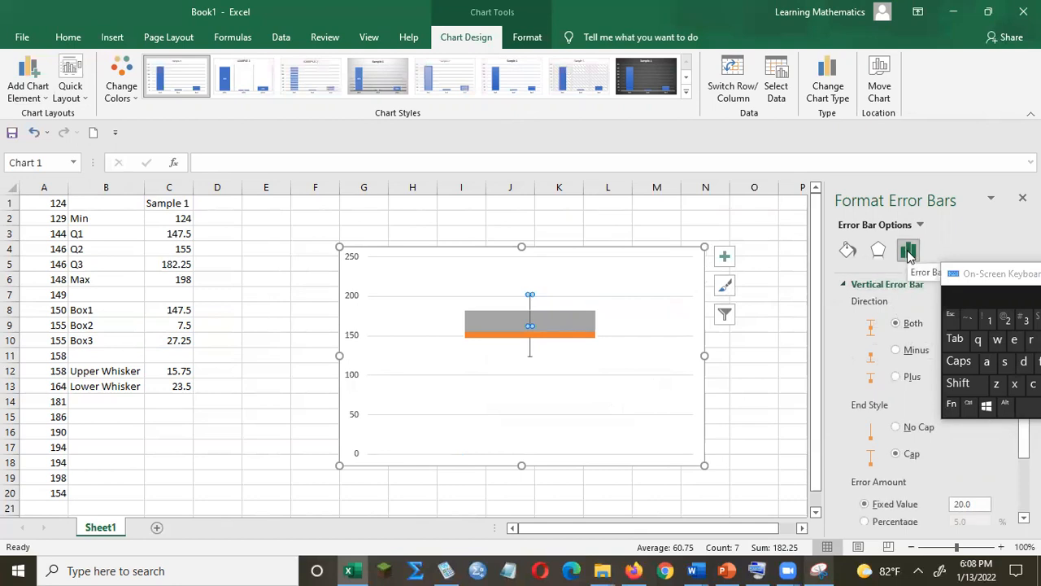
# Set the Box3 error bars to Plus direction with a custom positive value from the Upper Whisker cell C12.
pyautogui.moveTo(974, 274); pyautogui.dragTo(1013, 296)
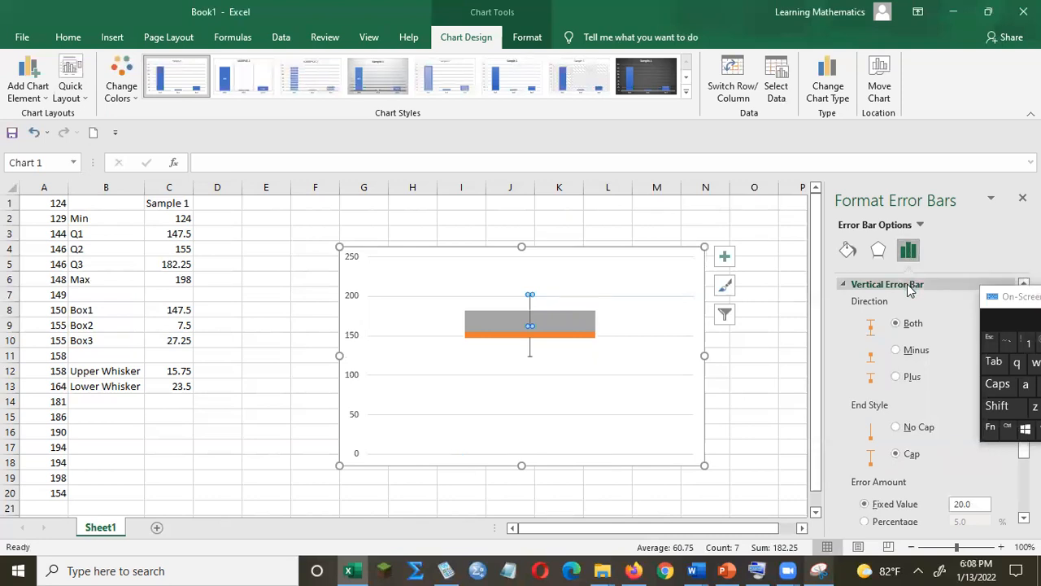
pyautogui.click(897, 376)
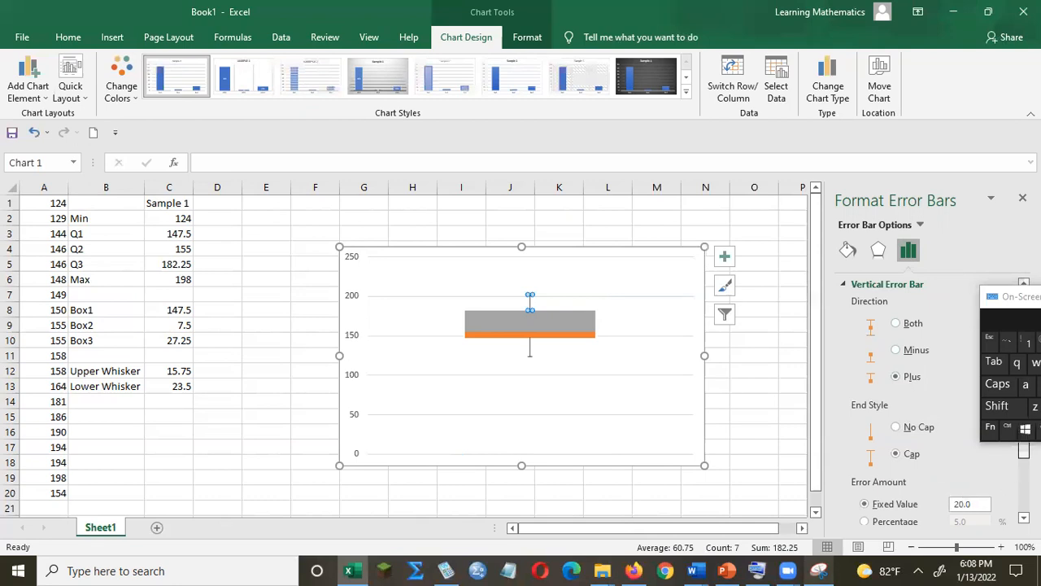
pyautogui.scroll(-2, 1023, 439)
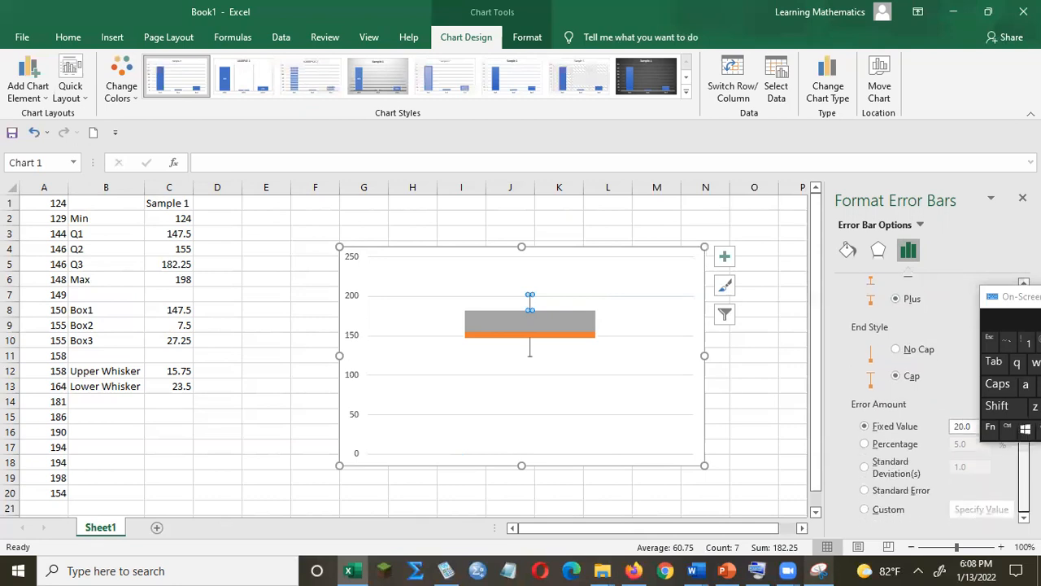
pyautogui.click(865, 509)
pyautogui.click(981, 509)
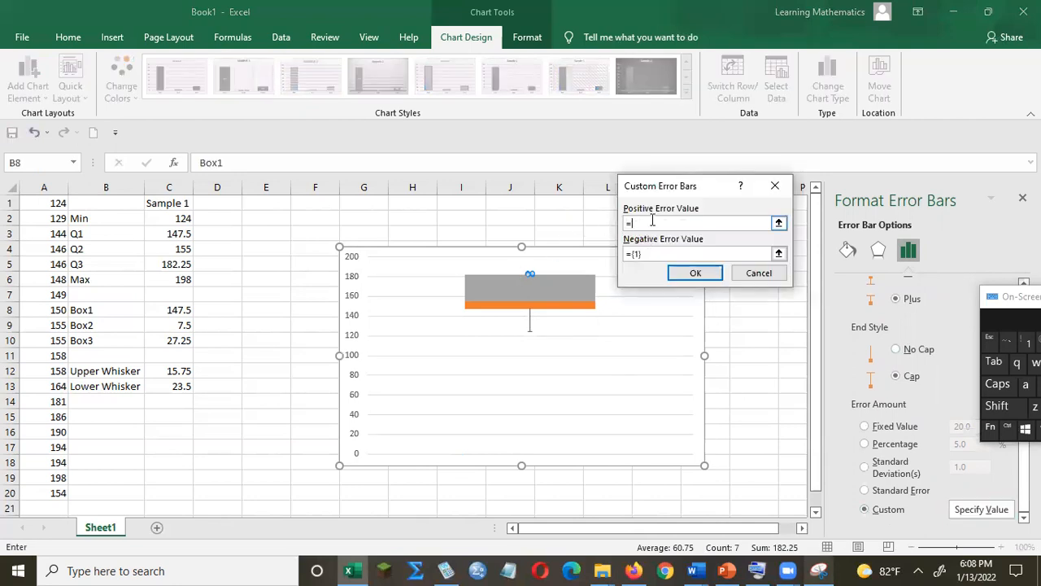
pyautogui.click(173, 371)
pyautogui.click(692, 274)
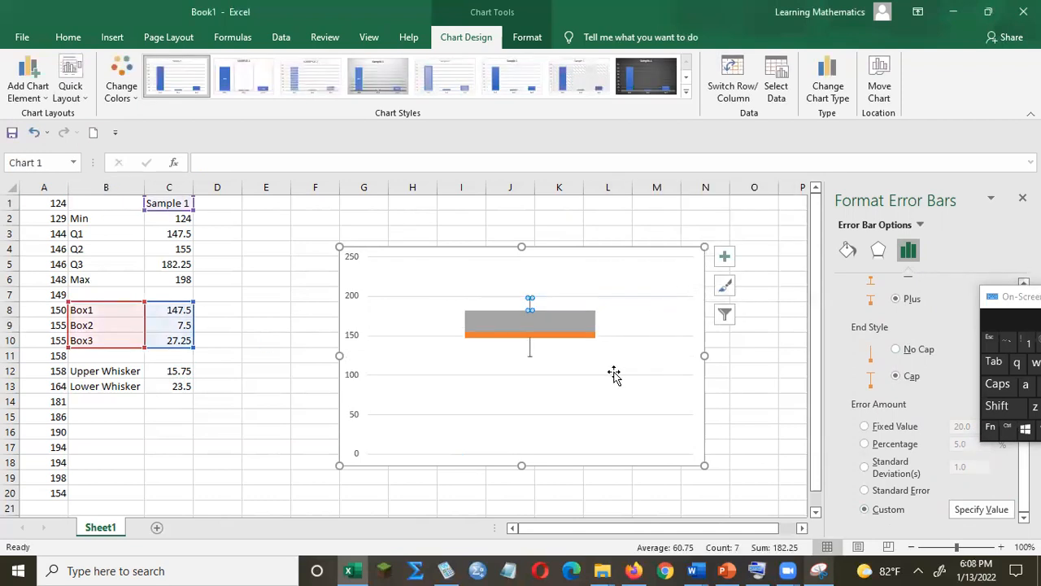
# Move the chart slightly up and to the left on the sheet.
pyautogui.click(754, 310)
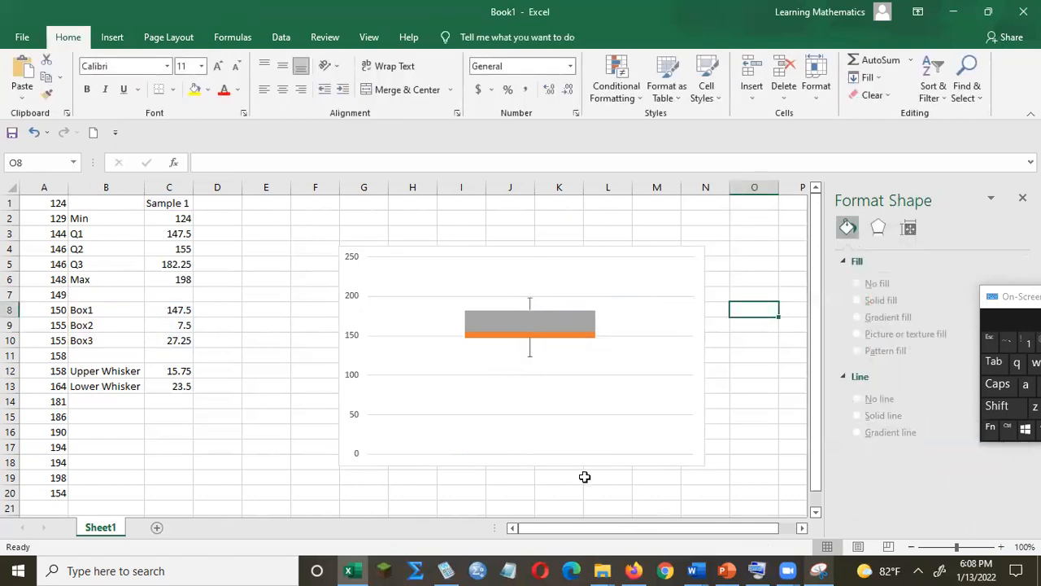
pyautogui.click(628, 262)
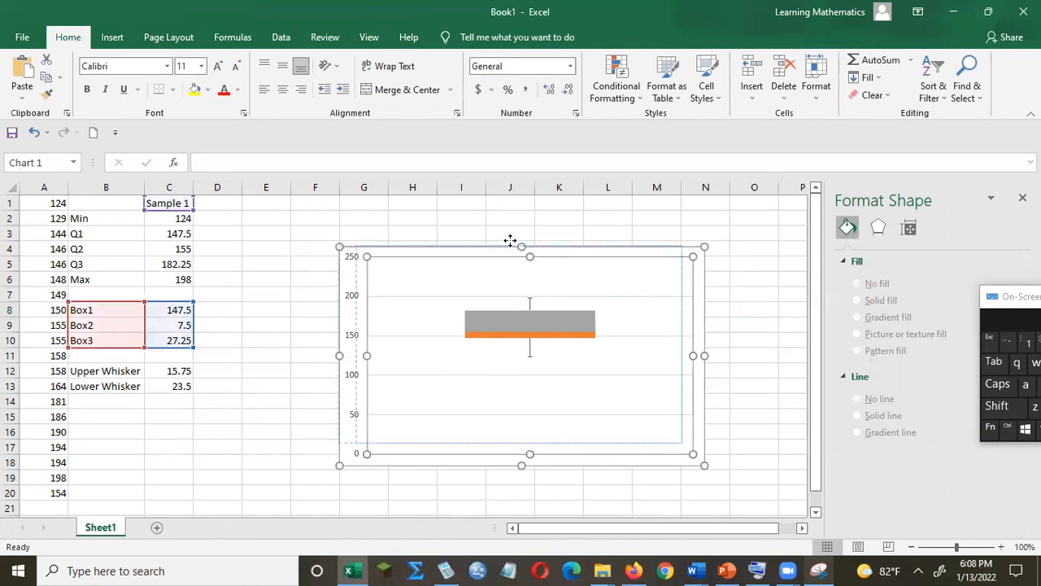
pyautogui.click(502, 242)
pyautogui.moveTo(505, 244)
pyautogui.mouseDown()
pyautogui.moveTo(329, 227)
pyautogui.moveTo(496, 235)
pyautogui.mouseUp()
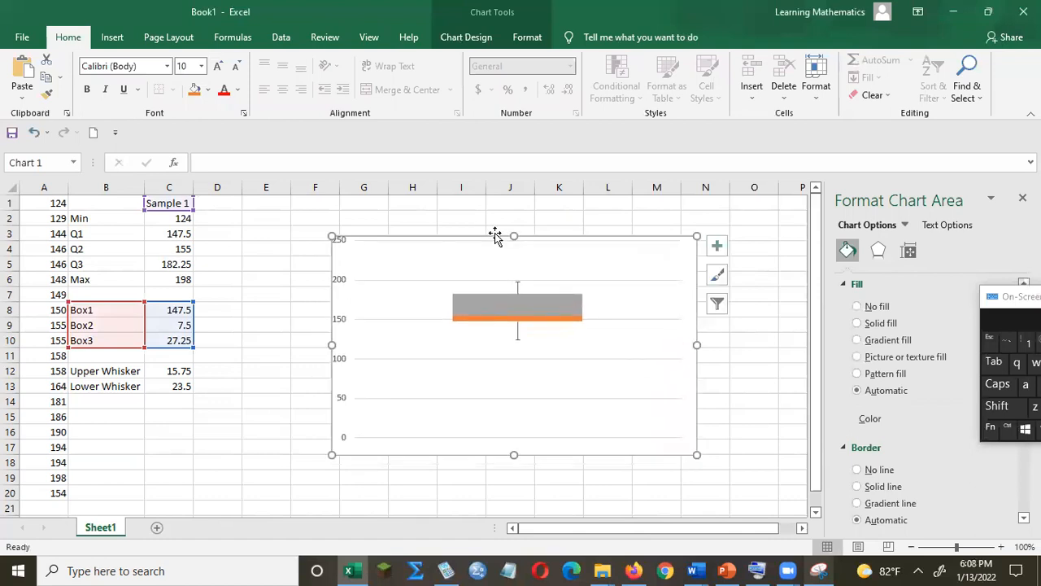
# Fill the Box3 series with solid red.
pyautogui.click(535, 298)
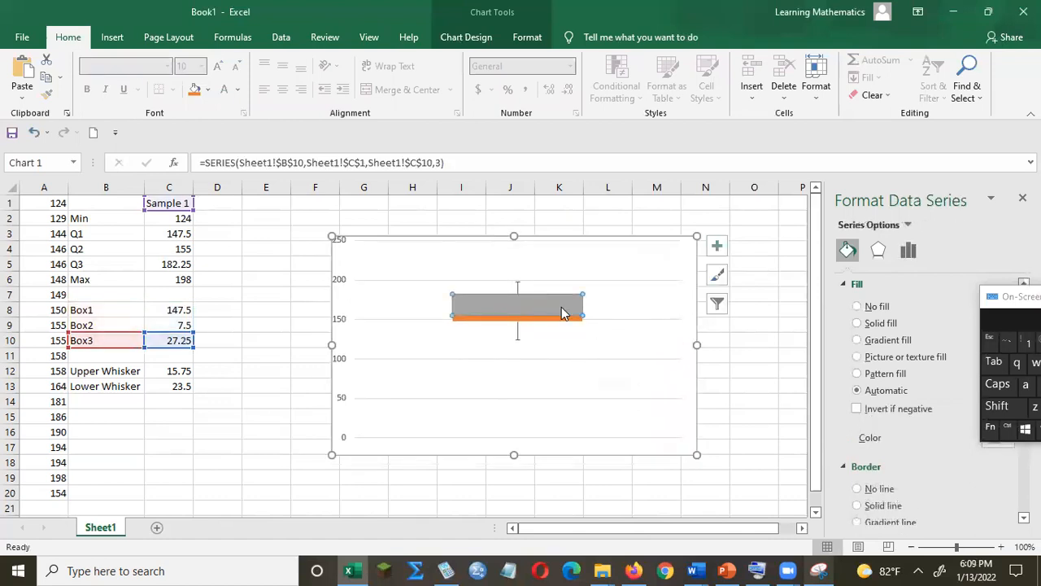
pyautogui.click(1007, 303)
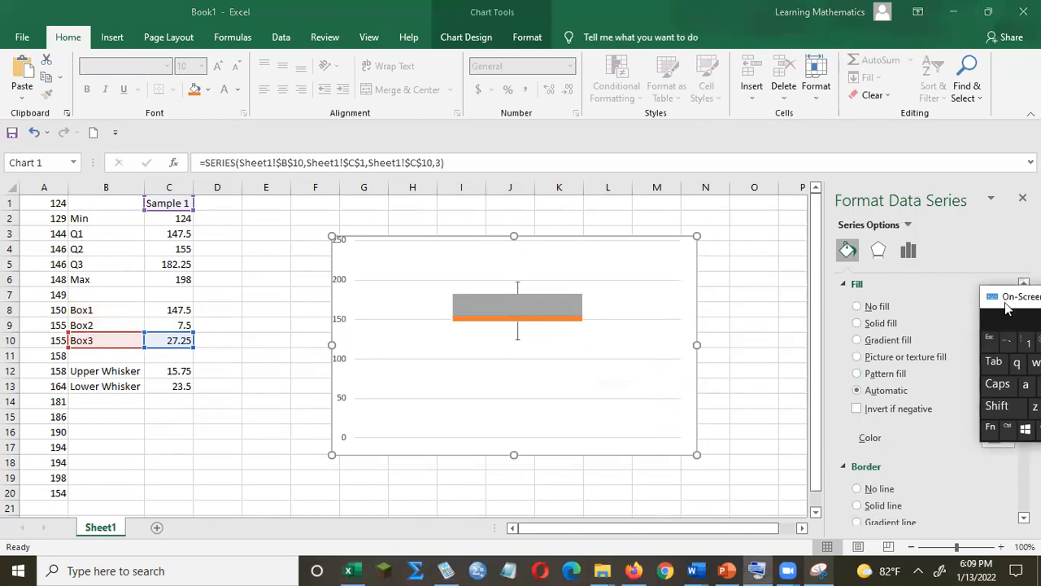
pyautogui.moveTo(1007, 306); pyautogui.dragTo(972, 202)
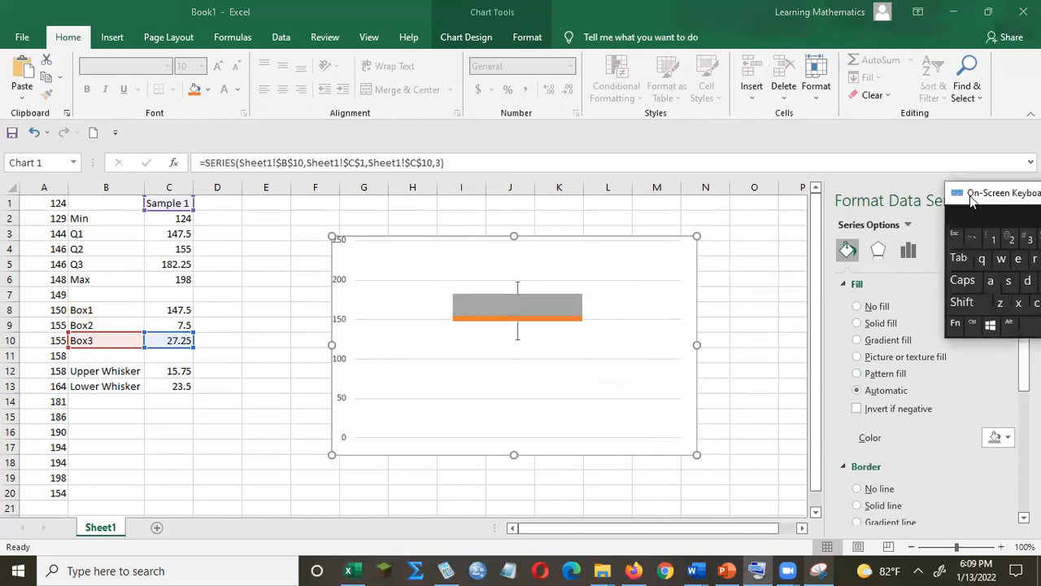
pyautogui.click(1007, 440)
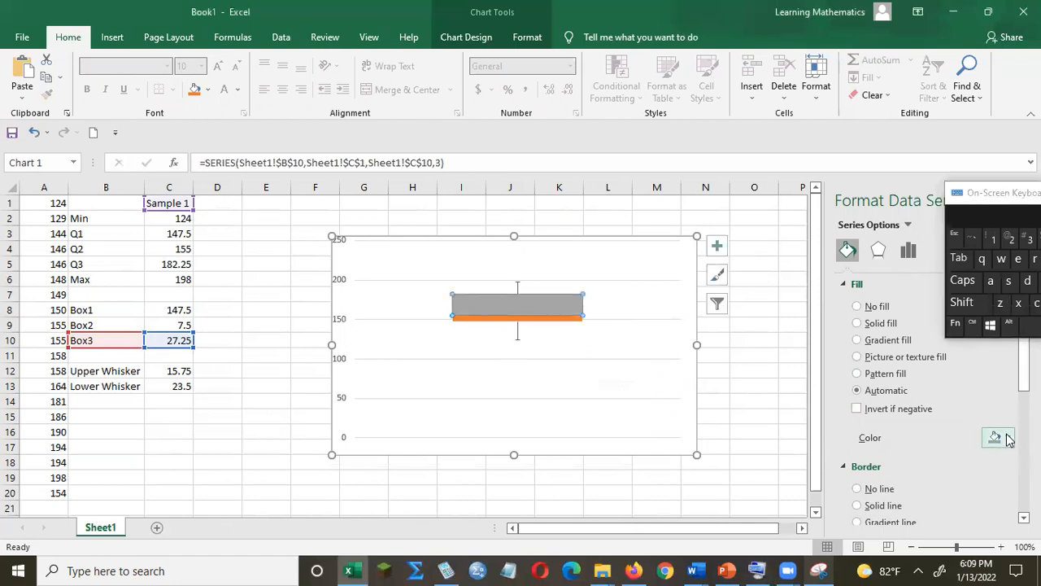
pyautogui.click(1007, 439)
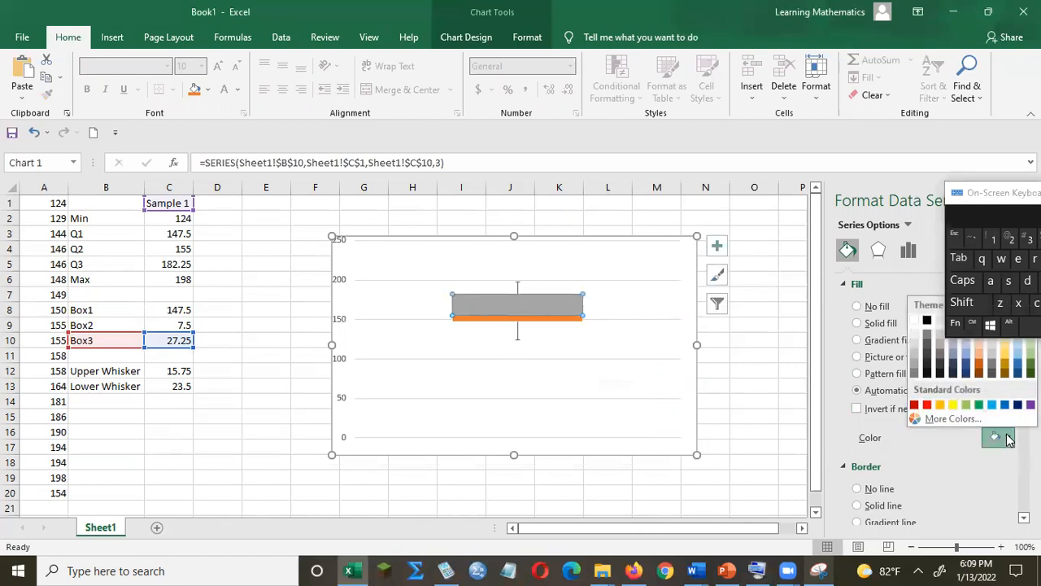
pyautogui.click(915, 405)
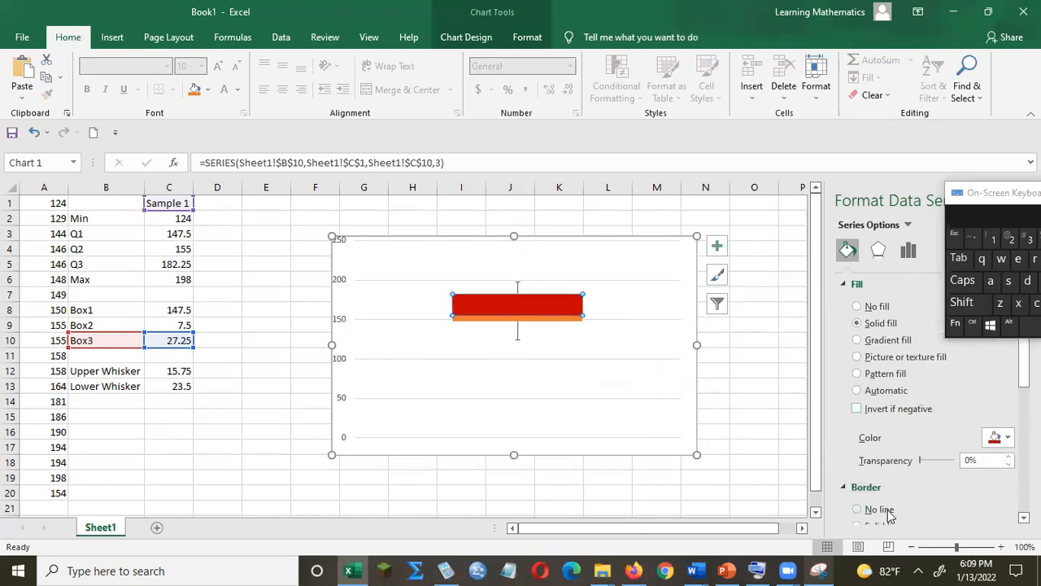
# Give the Box3 series a solid black border 2.75 pt wide.
pyautogui.scroll(-3, 1023, 366)
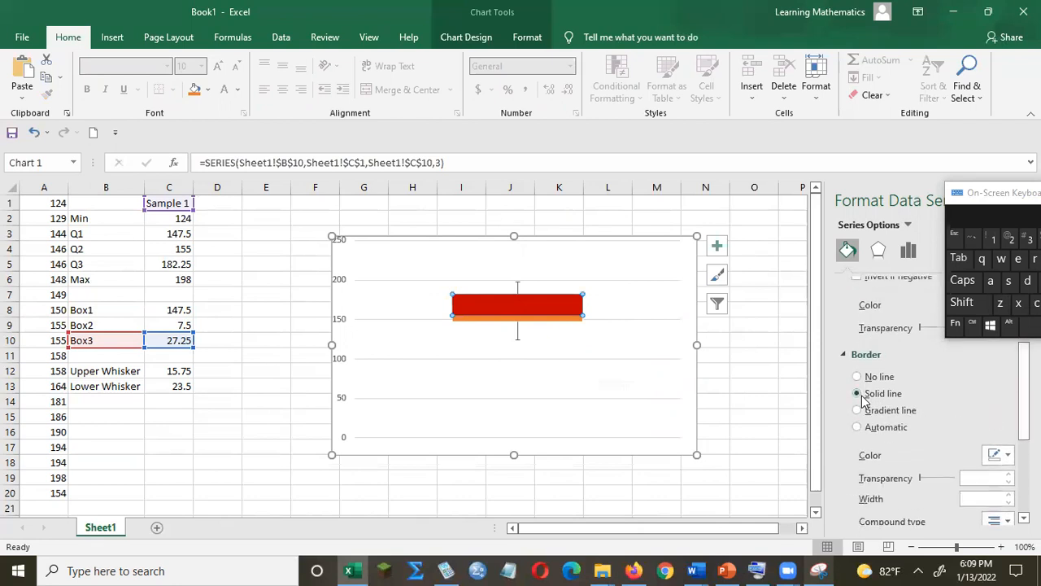
pyautogui.click(1009, 494)
pyautogui.click(1009, 494)
pyautogui.click(1008, 494)
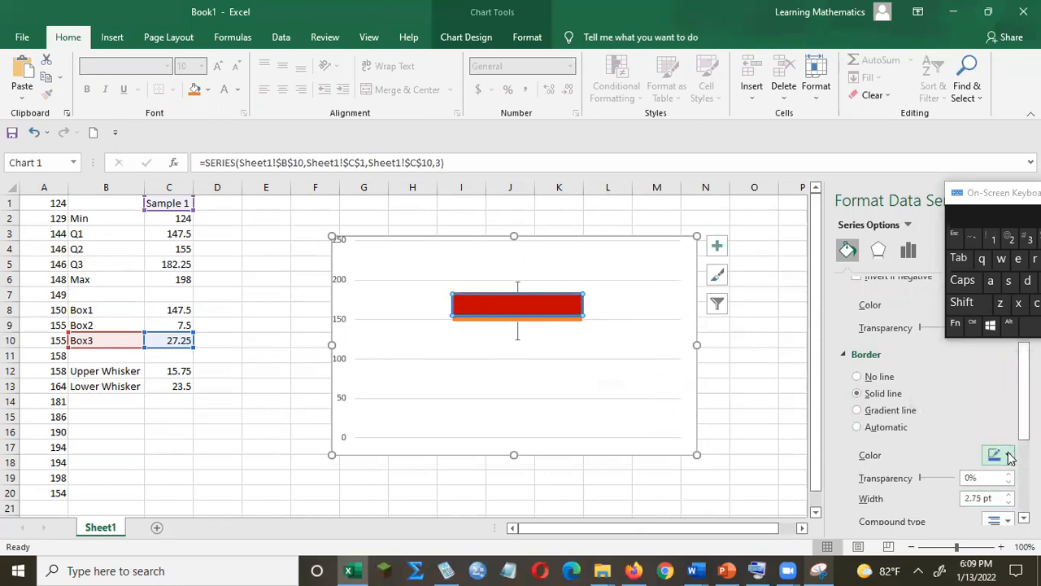
pyautogui.click(1010, 455)
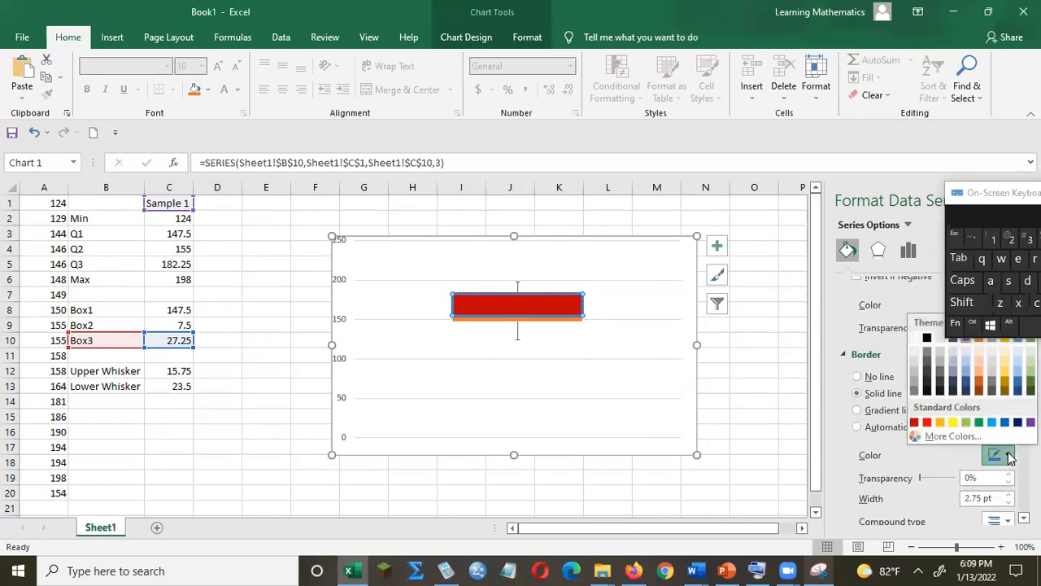
pyautogui.click(927, 338)
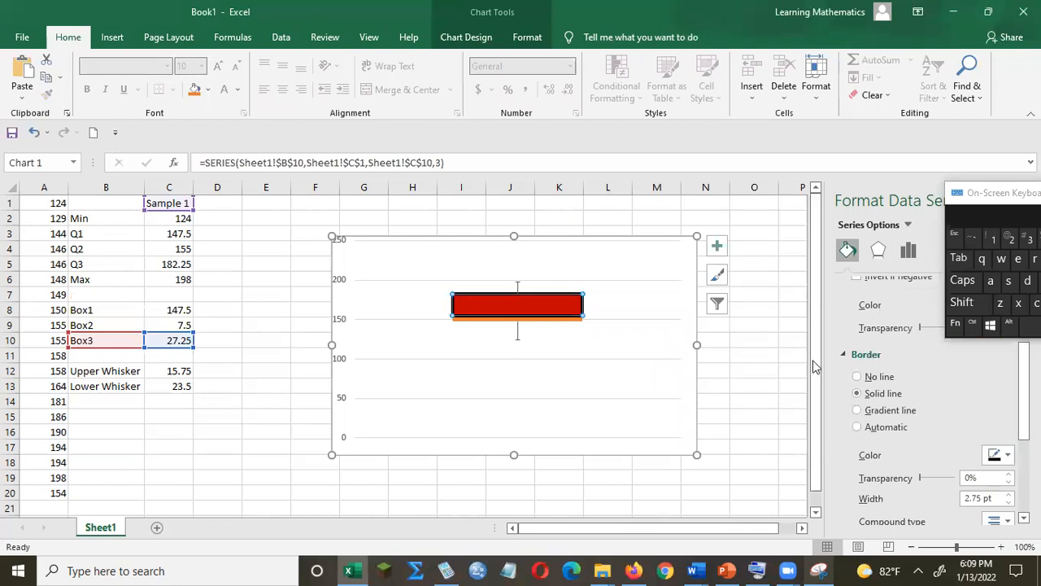
# Give the Box2 series a solid line border 2.75 pt wide.
pyautogui.click(527, 321)
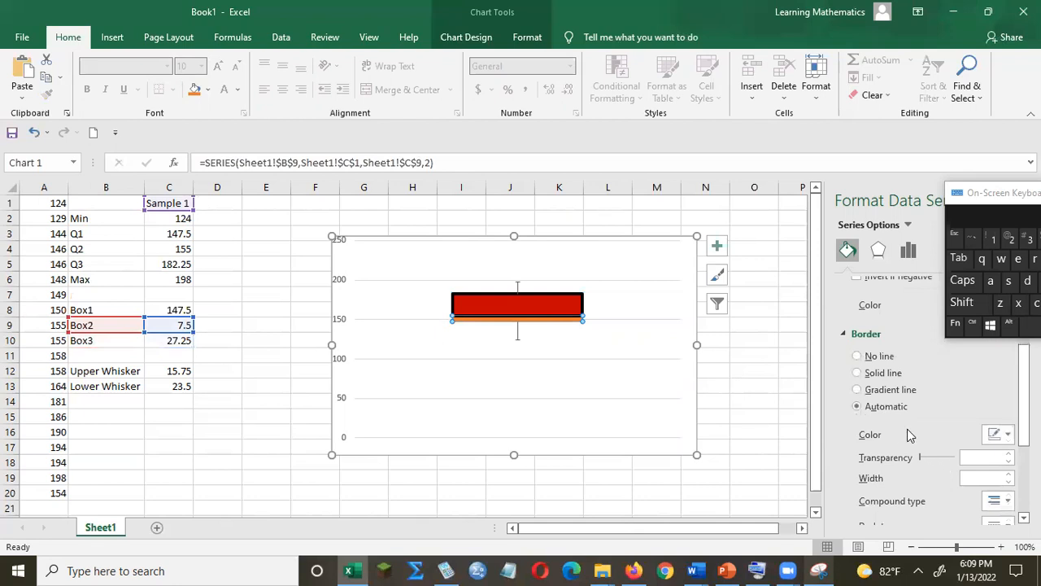
pyautogui.click(863, 372)
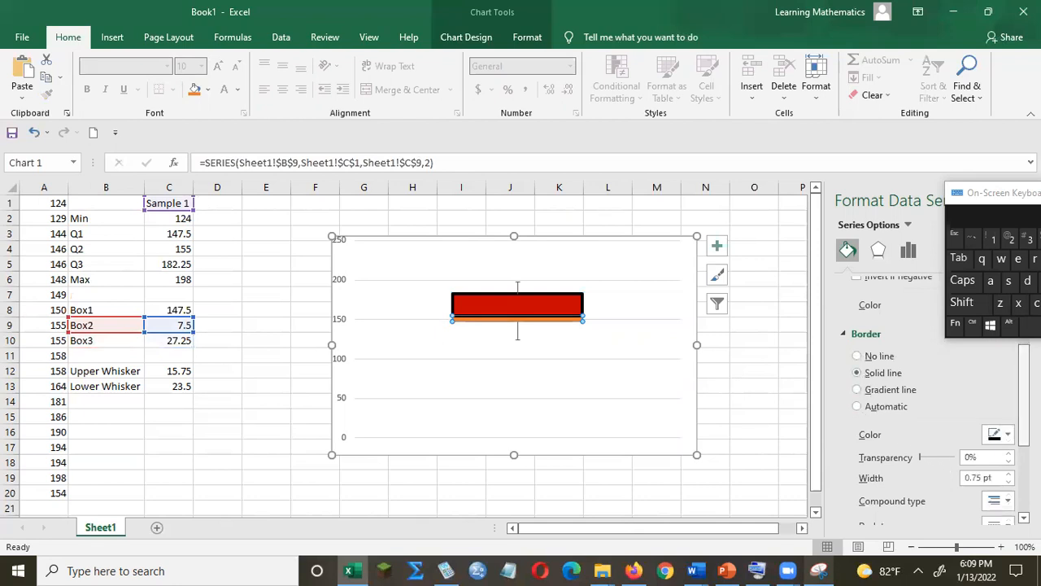
pyautogui.scroll(-2, 1024, 407)
pyautogui.moveTo(1024, 430)
pyautogui.mouseDown()
pyautogui.moveTo(1025, 440)
pyautogui.moveTo(1024, 423)
pyautogui.mouseUp()
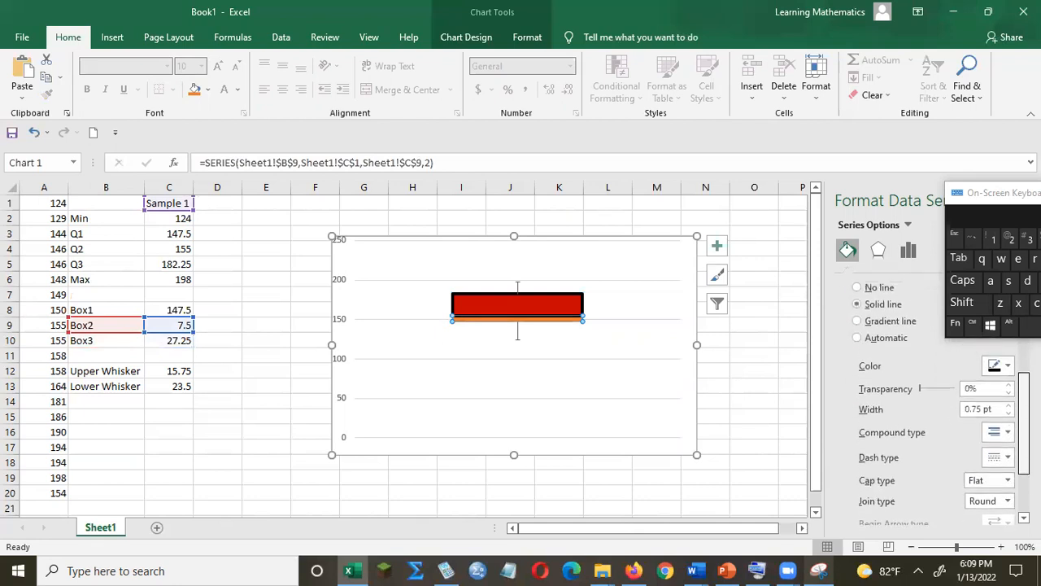
pyautogui.click(1008, 405)
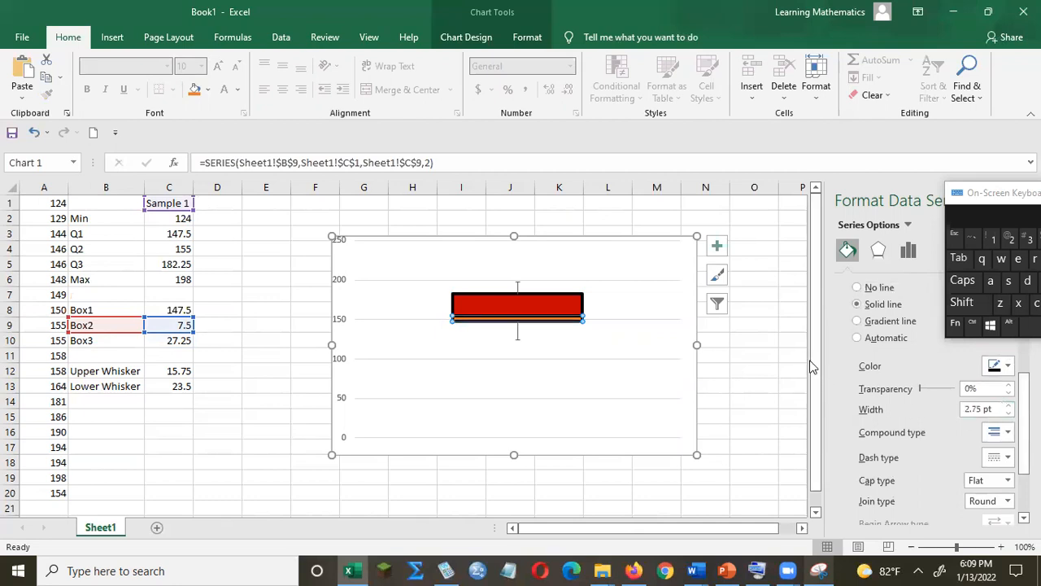
pyautogui.click(686, 348)
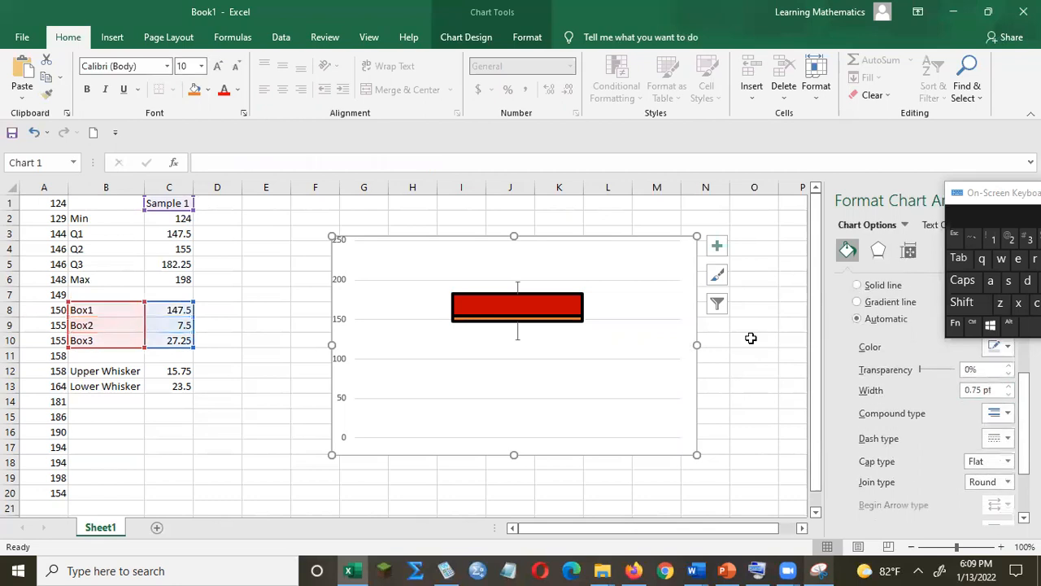